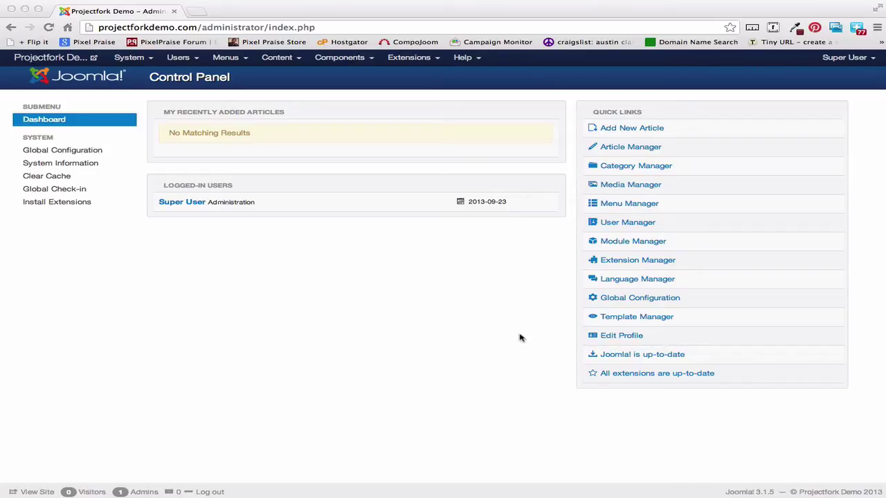
- Go from the Control Panel to Extensions > Extension Manager to reach the installer
{"action": "left_click", "coordinate": [413, 60]}
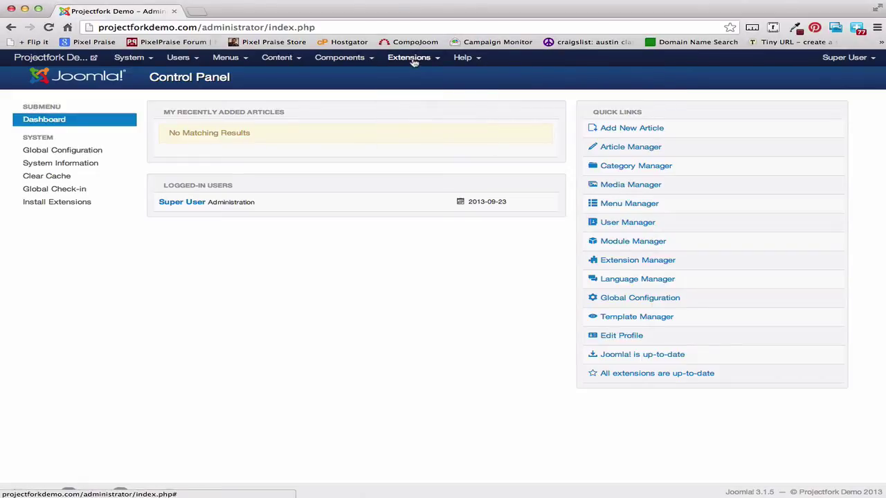
{"action": "left_click", "coordinate": [414, 61]}
{"action": "left_click", "coordinate": [416, 75]}
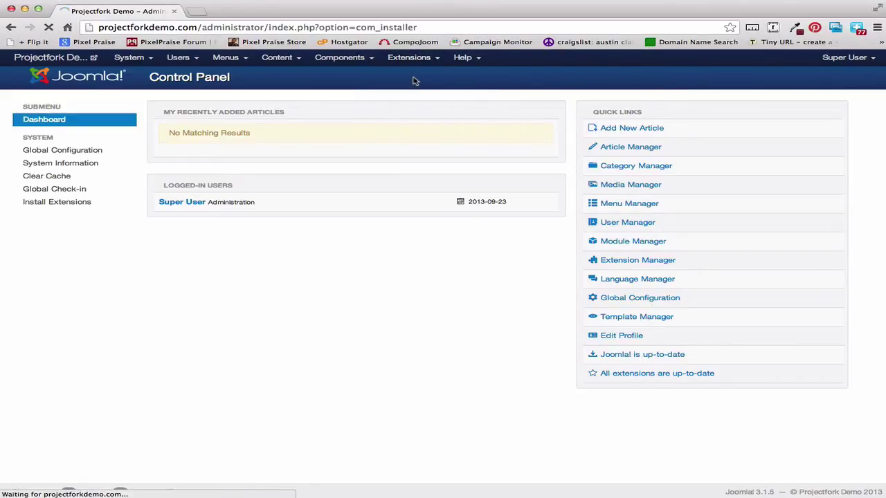
- Upload and install pkg_useractivity_1.2.0.zip from the Projectfork folder, confirming the success message
{"action": "left_click", "coordinate": [299, 210]}
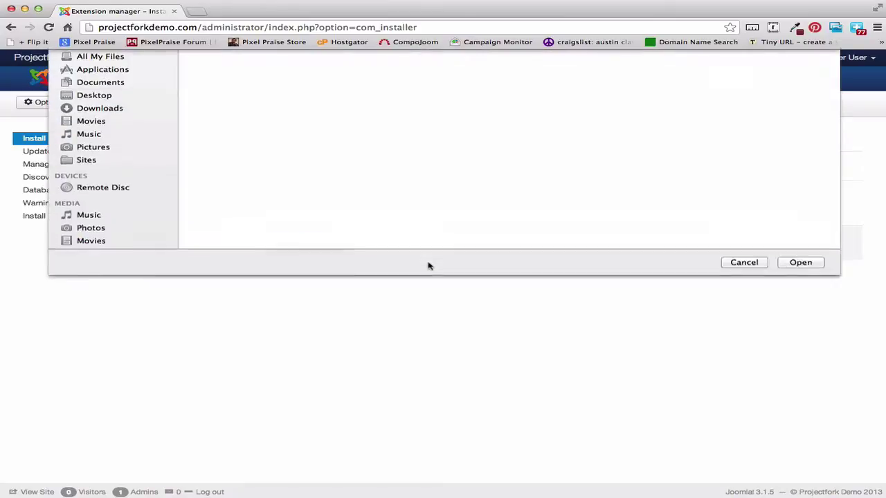
{"action": "left_click", "coordinate": [387, 205]}
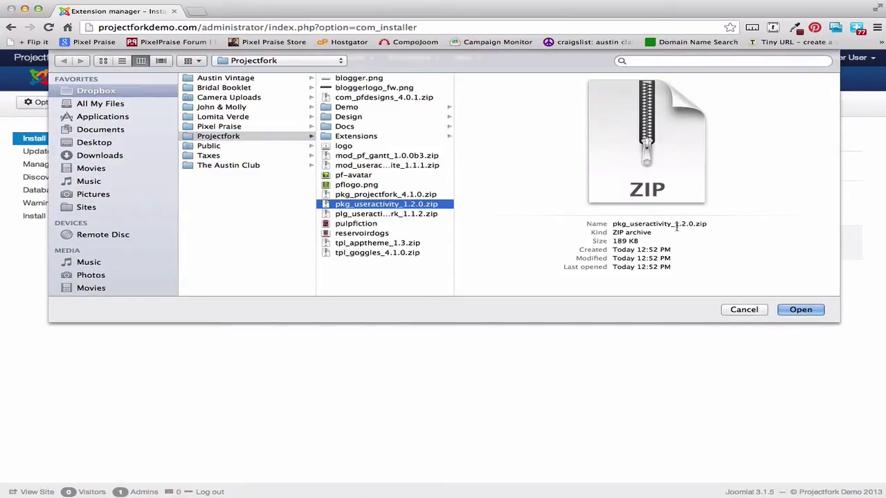
{"action": "left_click", "coordinate": [801, 310]}
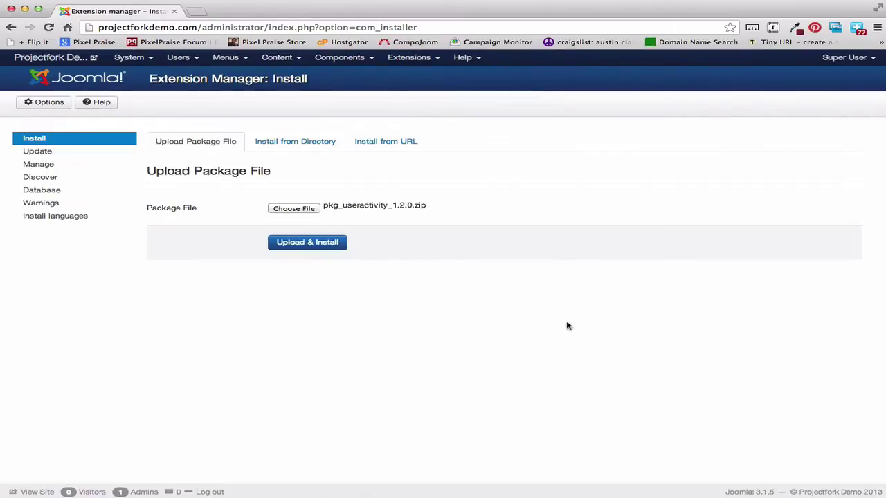
{"action": "left_click", "coordinate": [317, 249]}
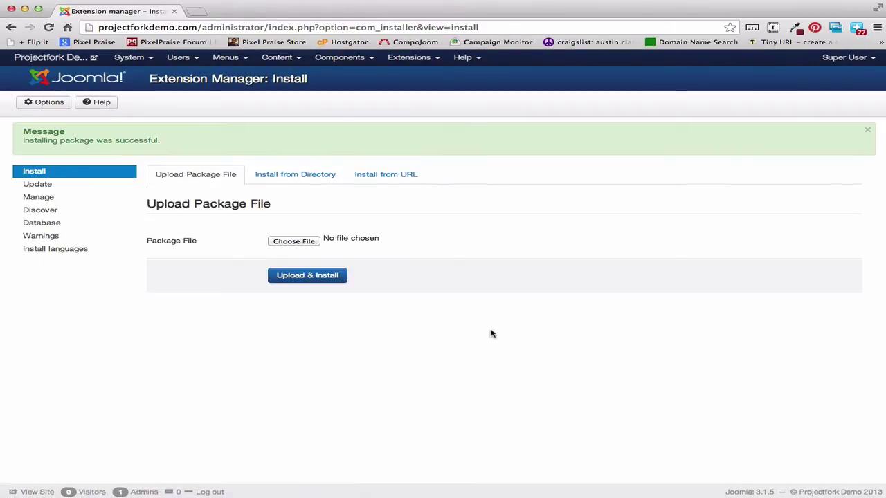
{"action": "left_click_drag", "start_coordinate": [171, 143], "coordinate": [20, 141]}
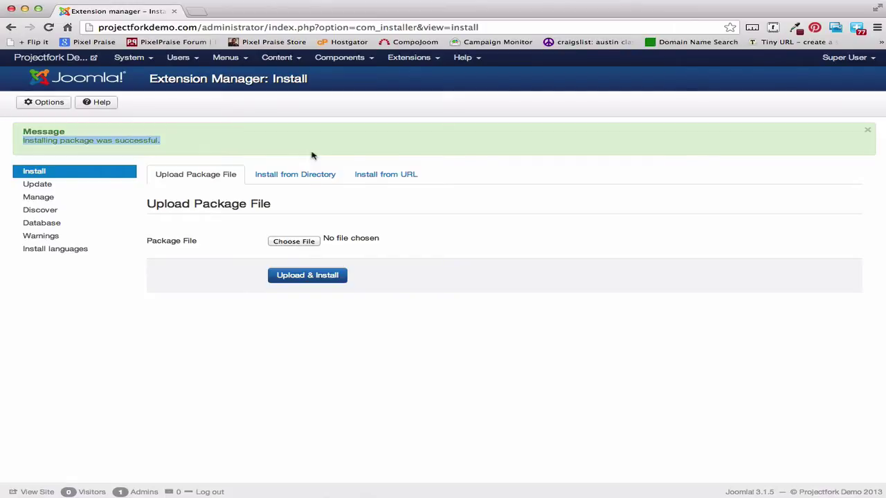
- Open the User Activity module in Module Manager and set its position to Top
{"action": "left_click", "coordinate": [436, 58]}
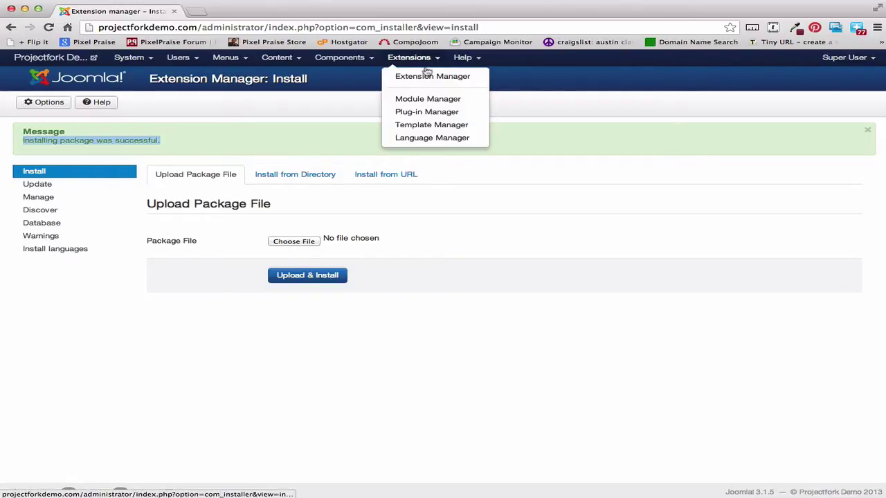
{"action": "left_click", "coordinate": [420, 101]}
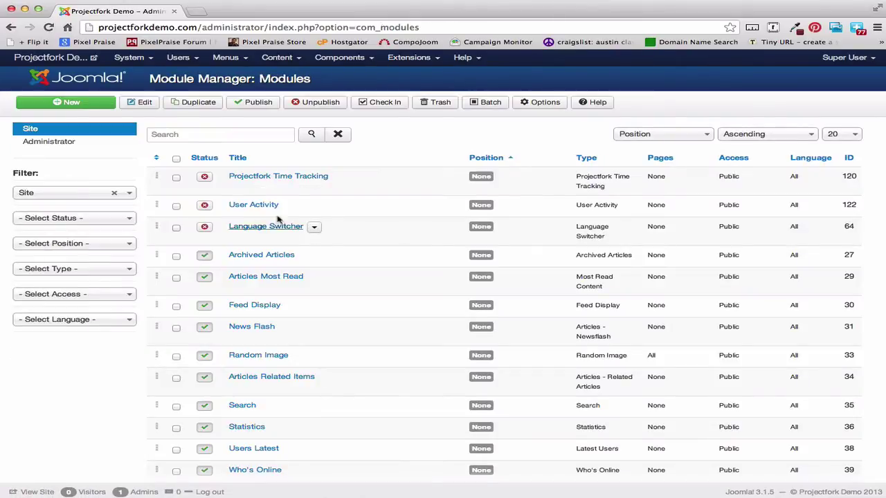
{"action": "left_click", "coordinate": [235, 206]}
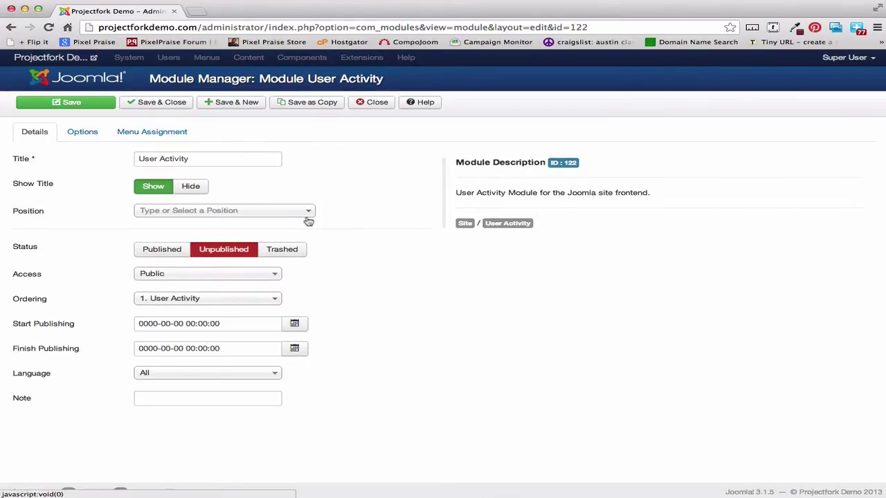
{"action": "left_click", "coordinate": [308, 220]}
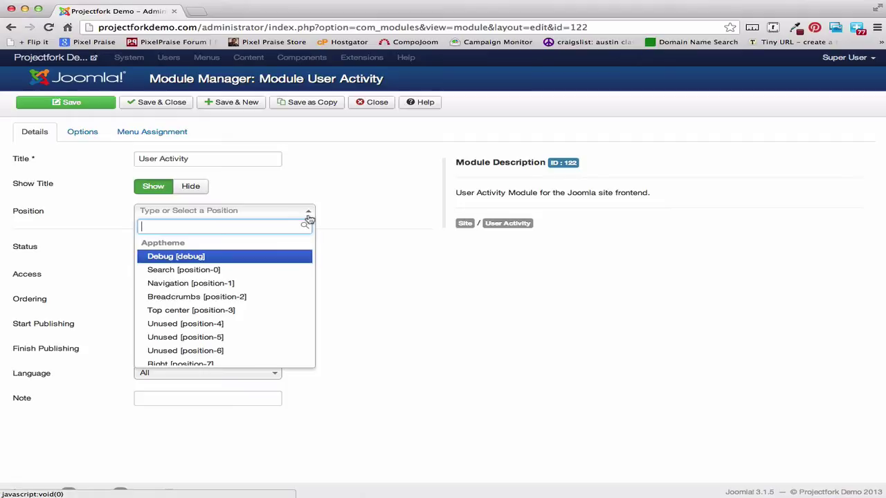
{"action": "scroll", "coordinate": [267, 290], "scroll_direction": "down", "scroll_amount": 10}
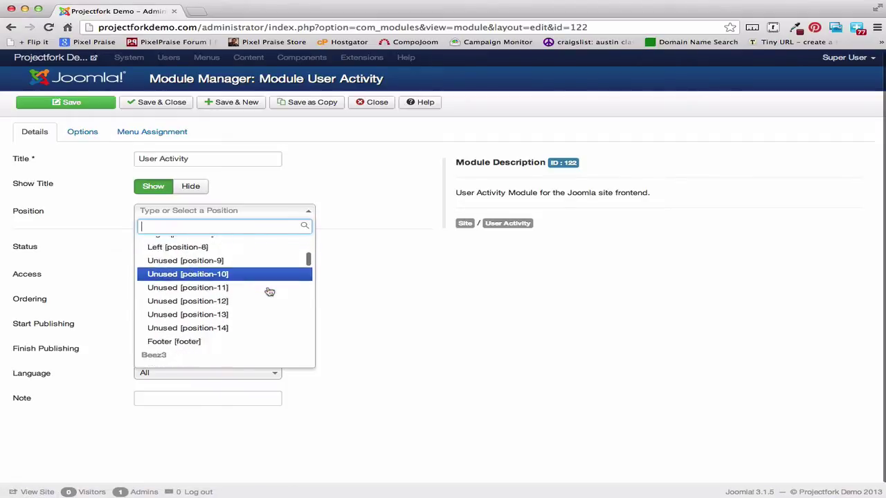
{"action": "scroll", "coordinate": [268, 291], "scroll_direction": "down", "scroll_amount": 6}
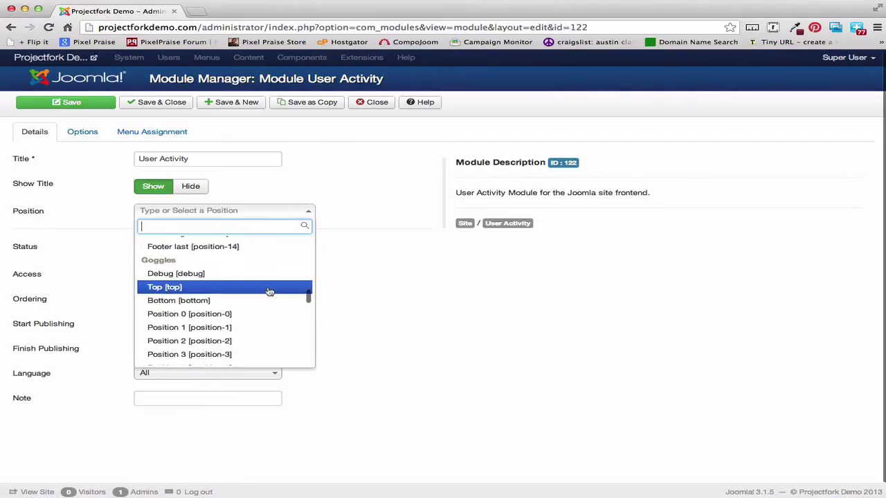
{"action": "left_click", "coordinate": [186, 287]}
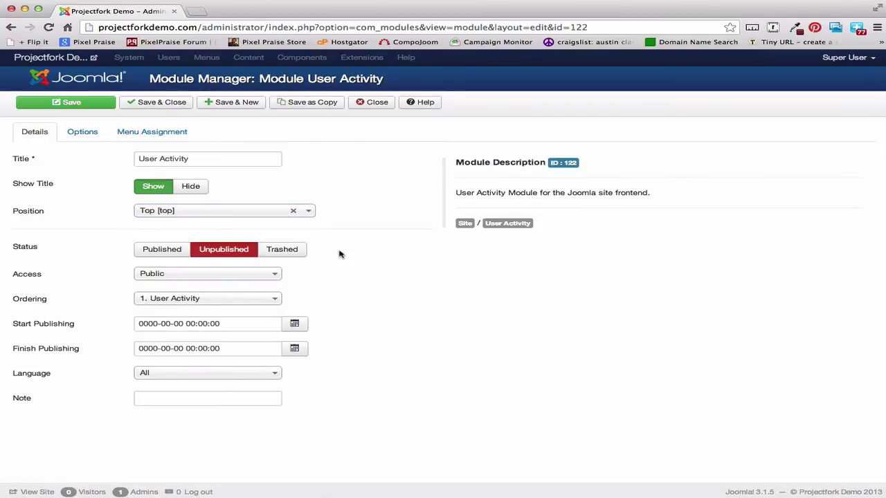
- Publish the User Activity module, assign it to all pages, and save it
{"action": "left_click", "coordinate": [162, 253]}
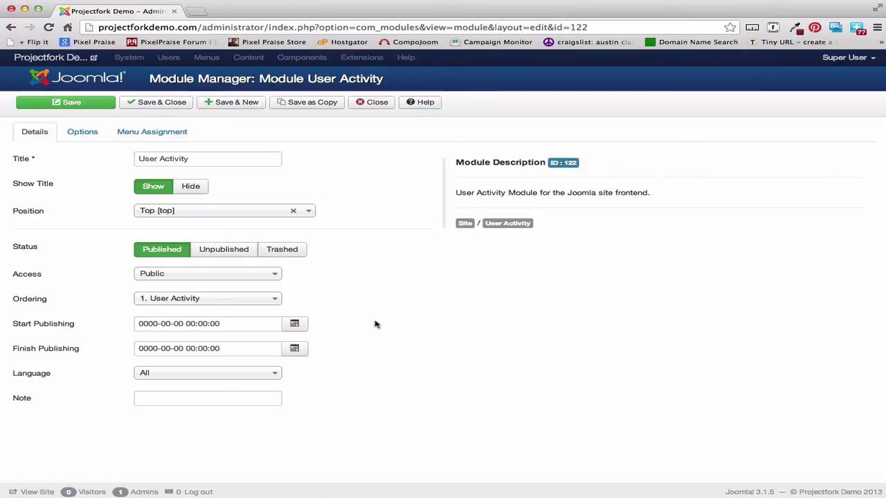
{"action": "left_click", "coordinate": [175, 133]}
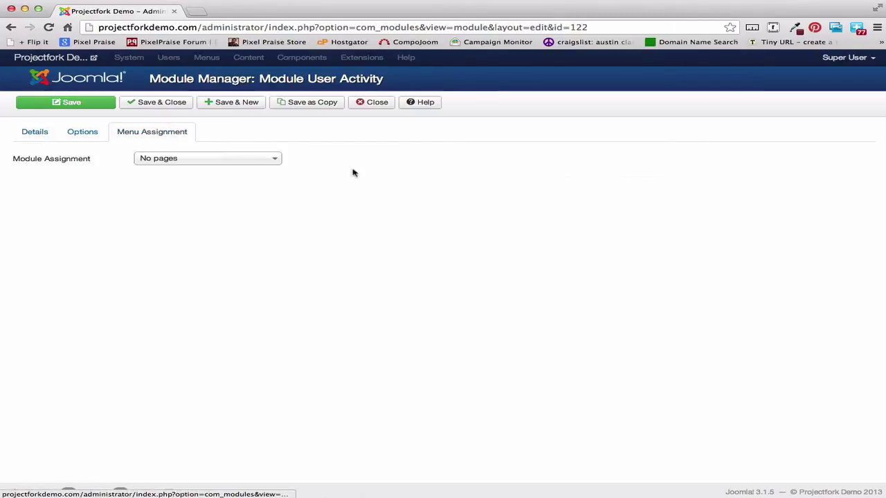
{"action": "left_click", "coordinate": [257, 160]}
{"action": "left_click", "coordinate": [178, 175]}
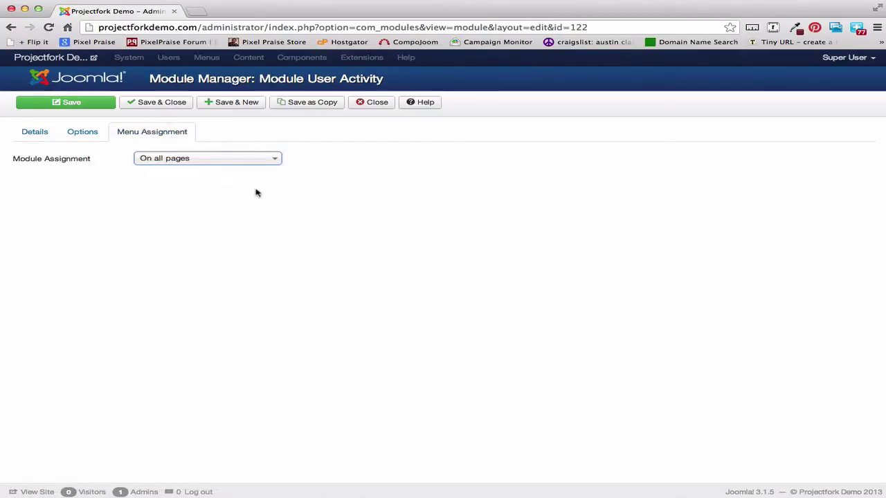
{"action": "left_click", "coordinate": [175, 105]}
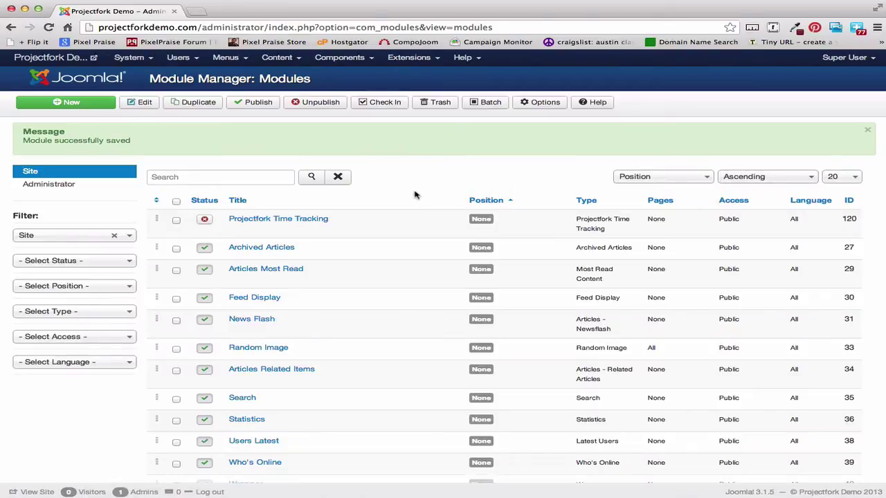
{"action": "left_click", "coordinate": [428, 59]}
- Search plugins for 'user activity', enable both User Activity plugins, then open Article Manager
{"action": "left_click", "coordinate": [418, 113]}
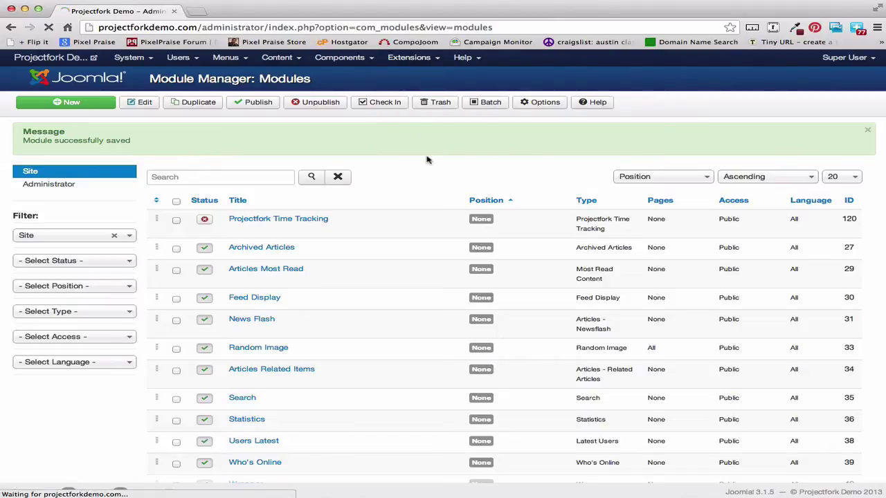
{"action": "left_click", "coordinate": [248, 137]}
{"action": "type", "text": "user a"}
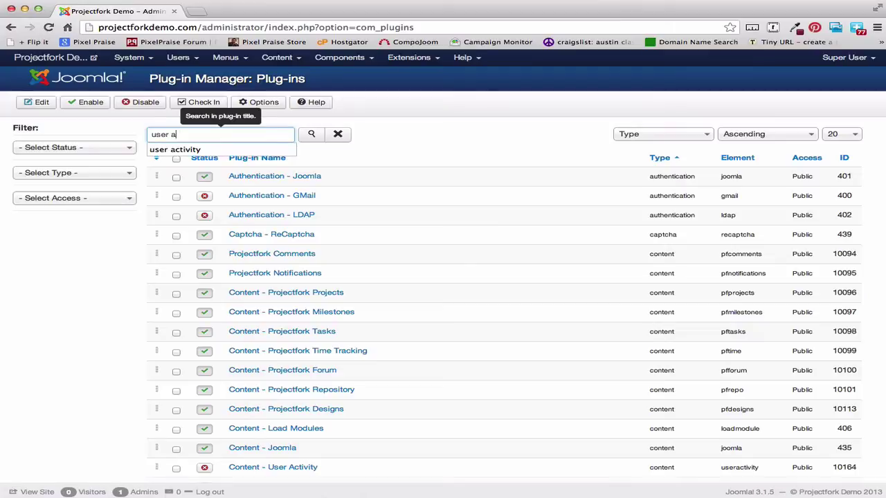
{"action": "key", "text": "Down"}
{"action": "key", "text": "Return"}
{"action": "key", "text": "Return"}
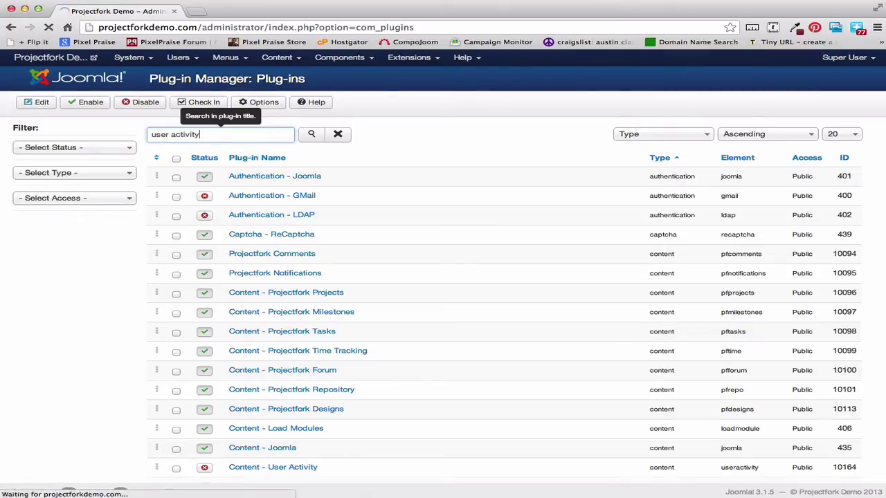
{"action": "left_click", "coordinate": [204, 178]}
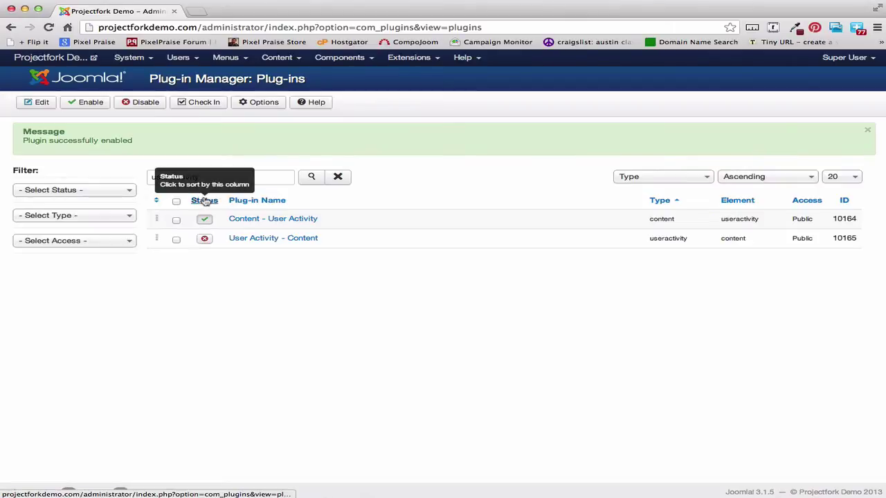
{"action": "left_click", "coordinate": [204, 239]}
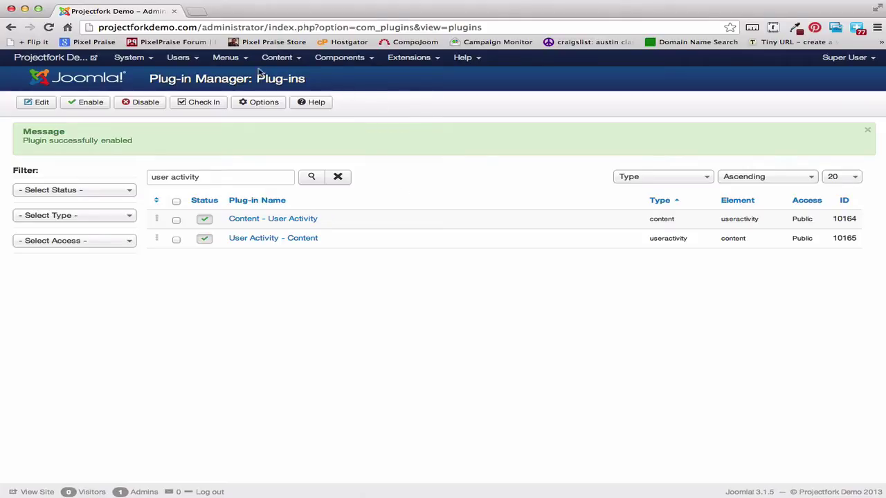
{"action": "left_click", "coordinate": [277, 57]}
{"action": "left_click", "coordinate": [286, 77]}
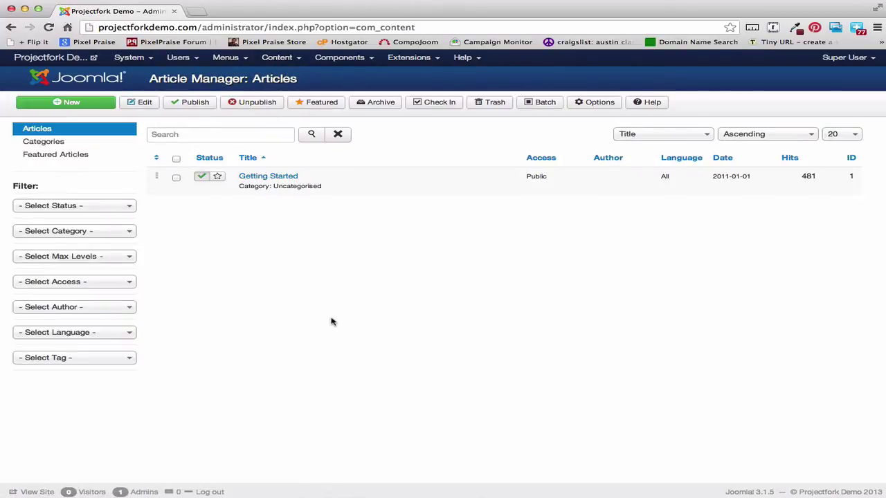
- Insert 'I'd like to learn more about Joomla!' before the last paragraph of Getting Started and save
{"action": "left_click", "coordinate": [269, 177]}
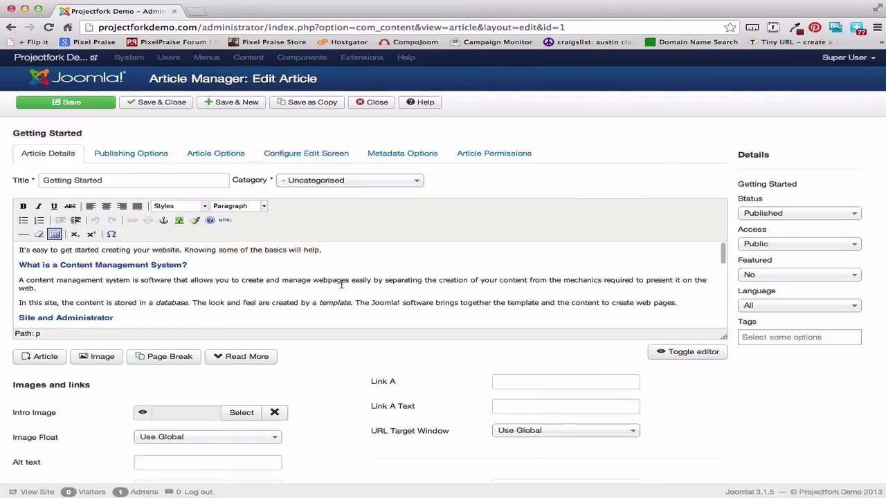
{"action": "scroll", "coordinate": [341, 285], "scroll_direction": "down", "scroll_amount": 10}
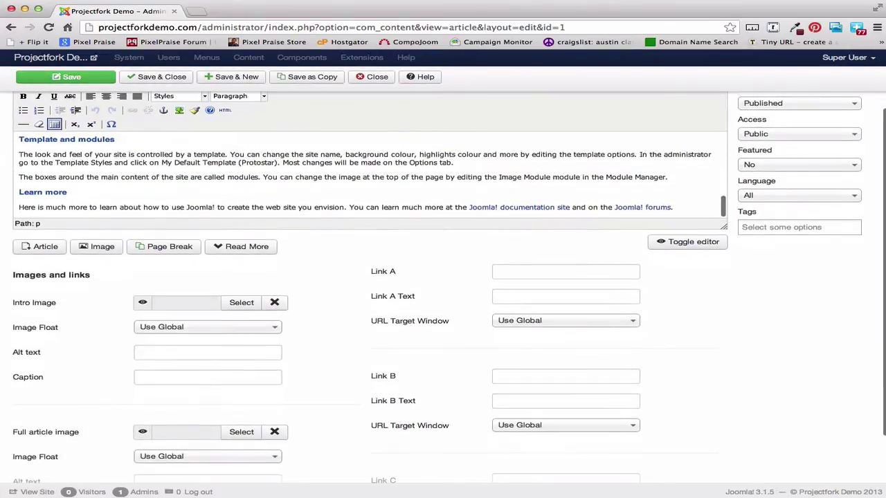
{"action": "left_click", "coordinate": [18, 208]}
{"action": "type", "text": "I'd like to learn more about Joomla!"}
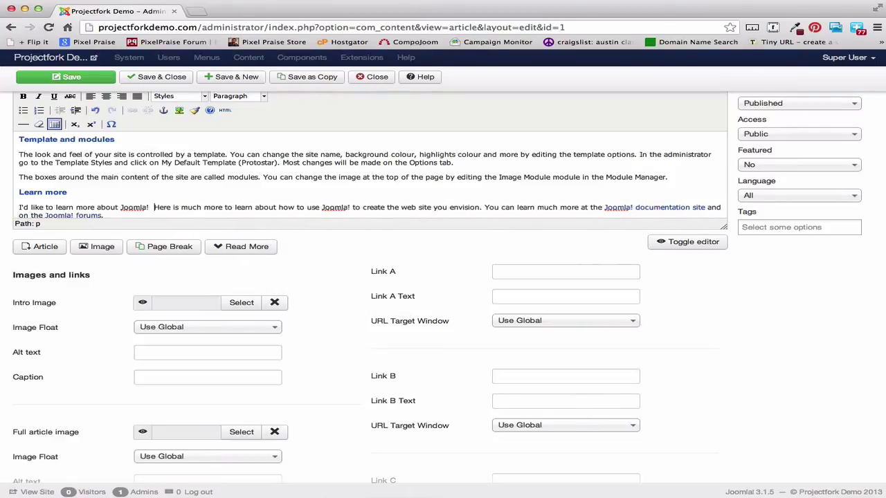
{"action": "left_click", "coordinate": [154, 76]}
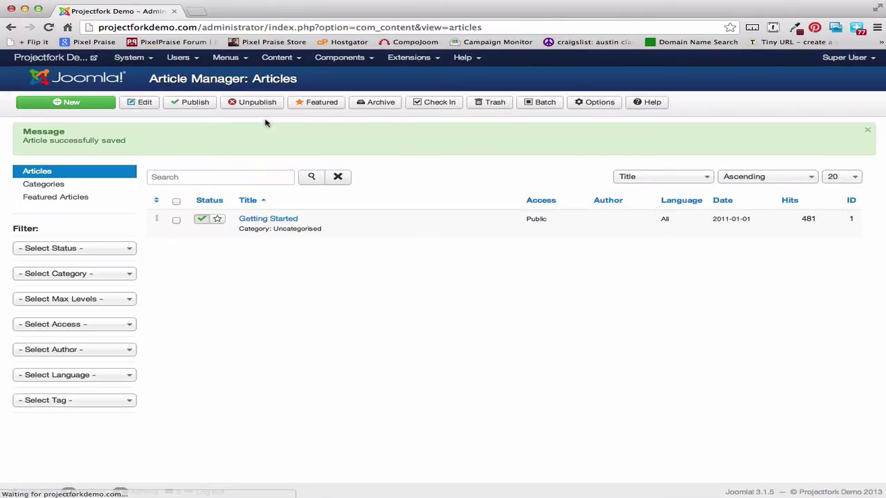
{"action": "mouse_move", "coordinate": [436, 218]}
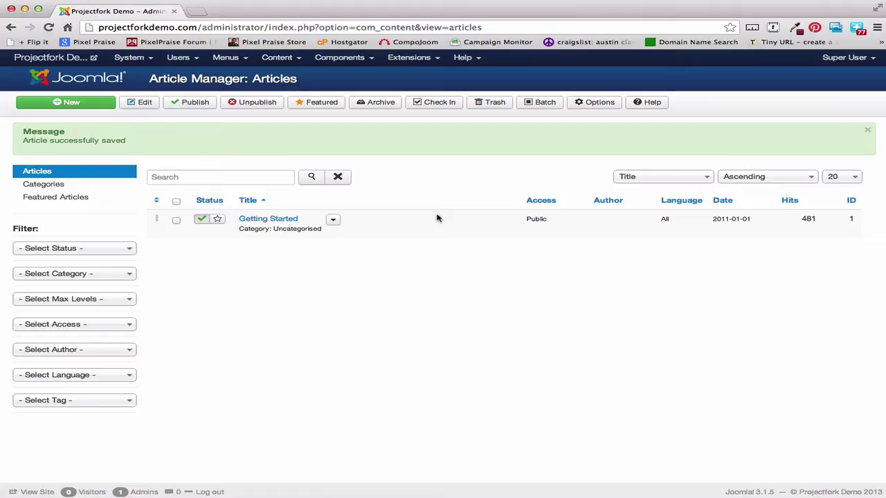
{"action": "left_click", "coordinate": [56, 58]}
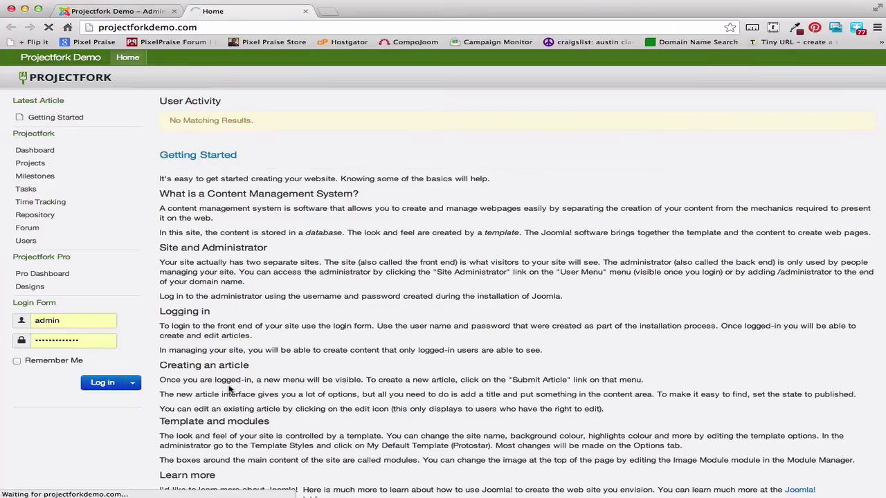
- Check that the front-end User Activity panel reads 'No Matching Results.'
{"action": "left_click_drag", "start_coordinate": [161, 100], "coordinate": [490, 120]}
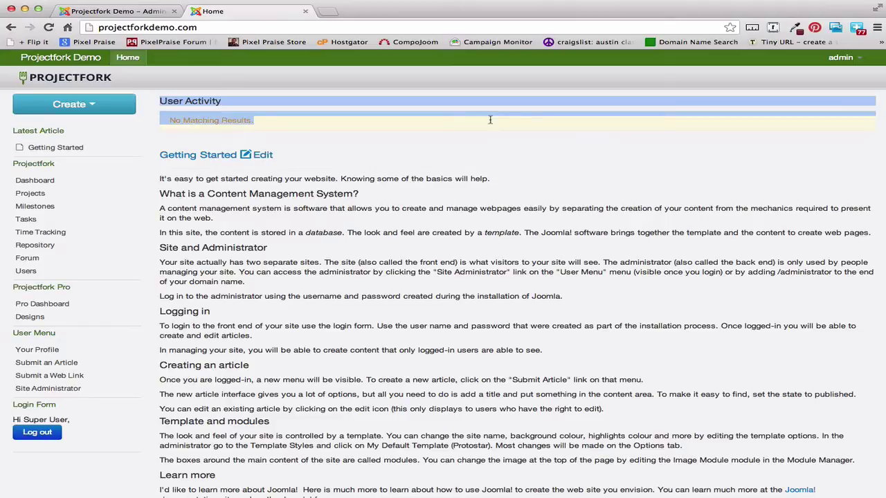
{"action": "left_click", "coordinate": [439, 129]}
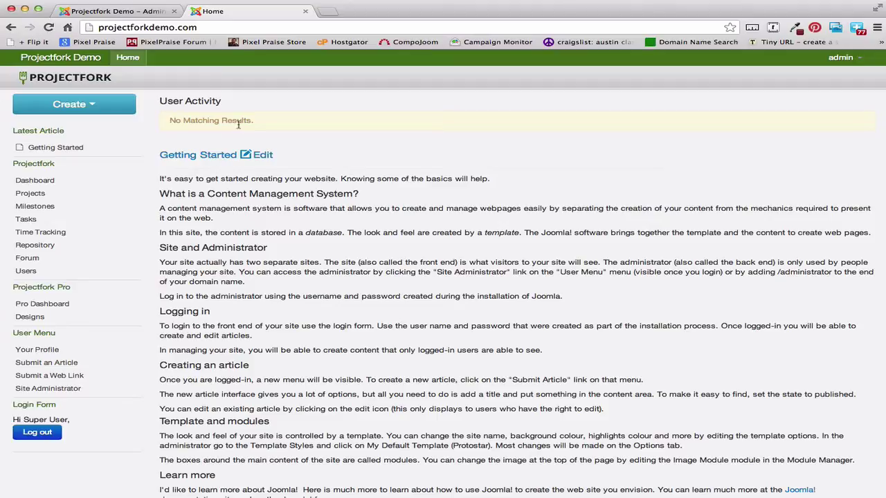
{"action": "left_click", "coordinate": [102, 11]}
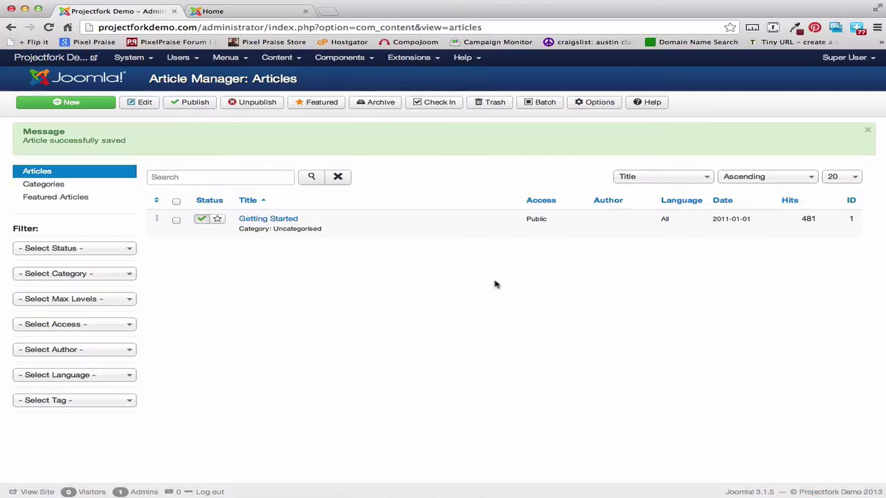
- Filter the Components > User Activity log to the Administrator location to find the Getting Started update
{"action": "left_click", "coordinate": [339, 58]}
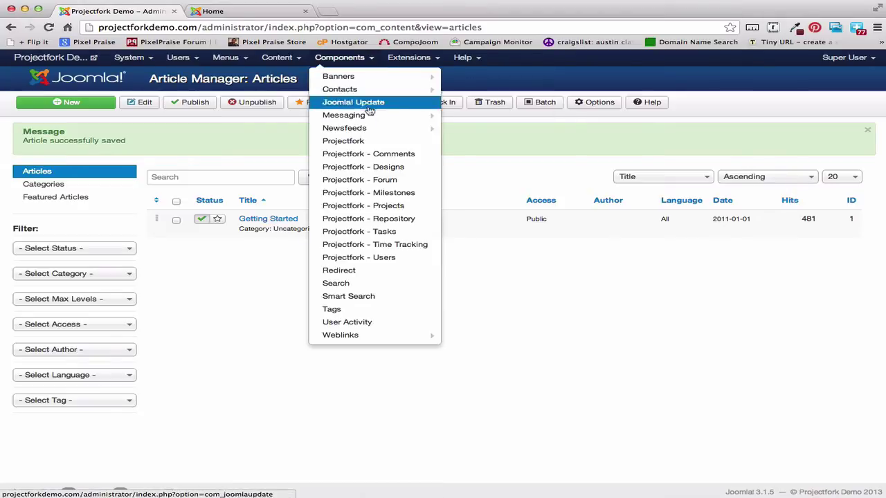
{"action": "left_click", "coordinate": [361, 323]}
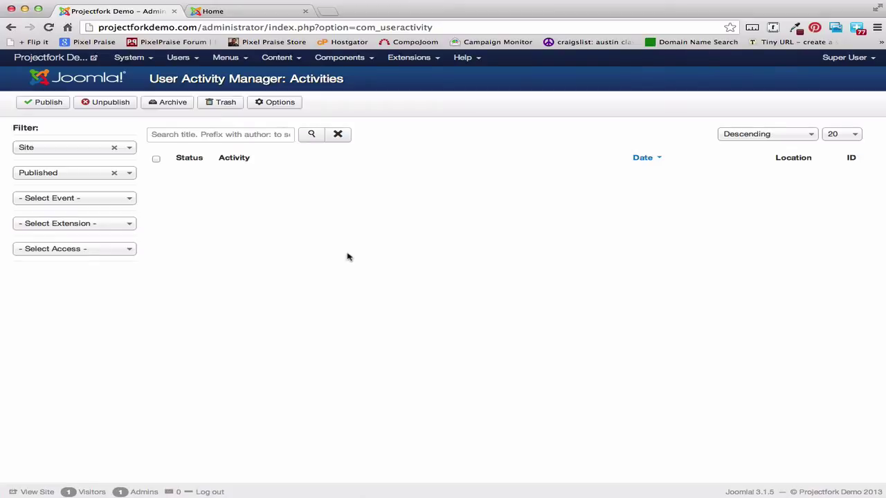
{"action": "left_click", "coordinate": [123, 153]}
{"action": "left_click", "coordinate": [65, 176]}
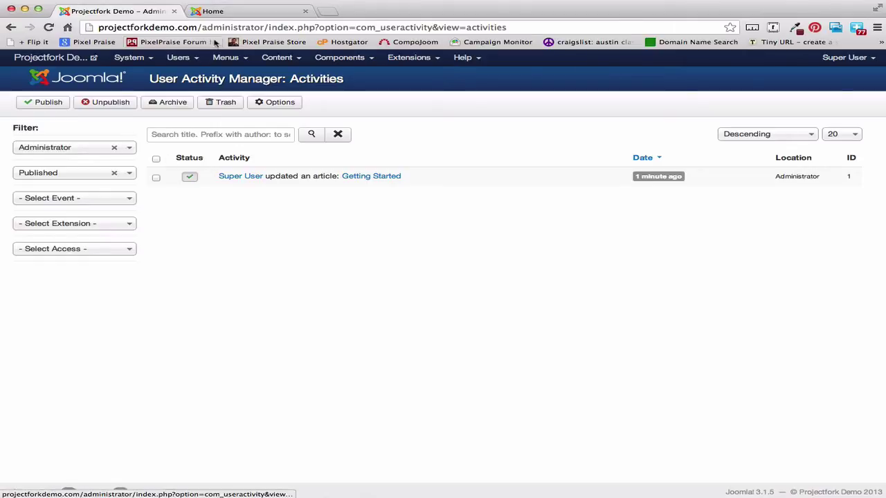
{"action": "left_click", "coordinate": [245, 12]}
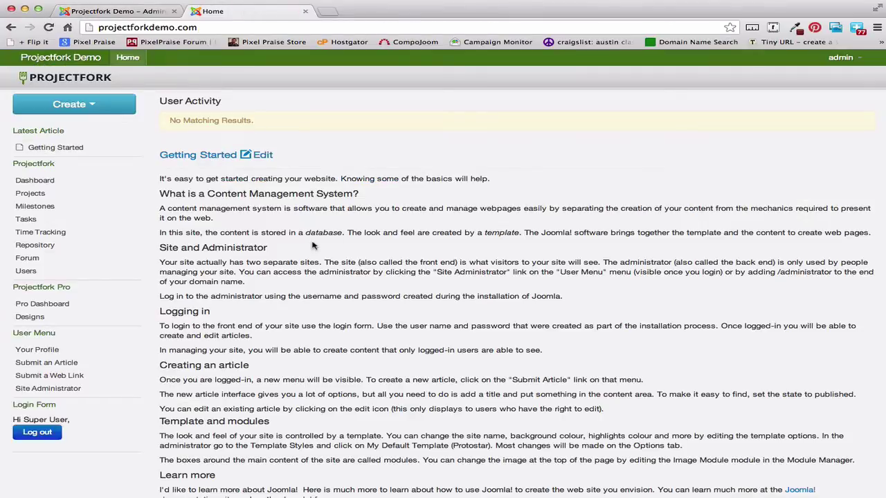
- From the front end, delete 'I'd like to learn more about Joomla!' from Getting Started and save
{"action": "left_click", "coordinate": [246, 155]}
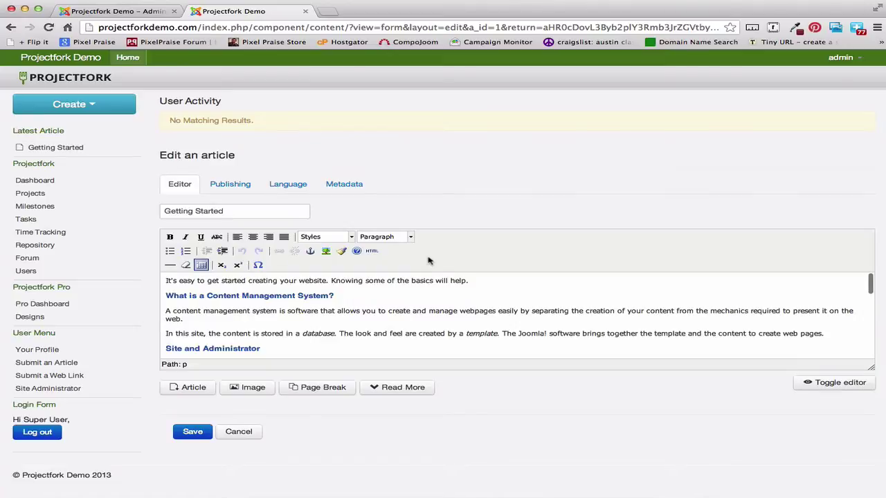
{"action": "scroll", "coordinate": [336, 335], "scroll_direction": "down", "scroll_amount": 10}
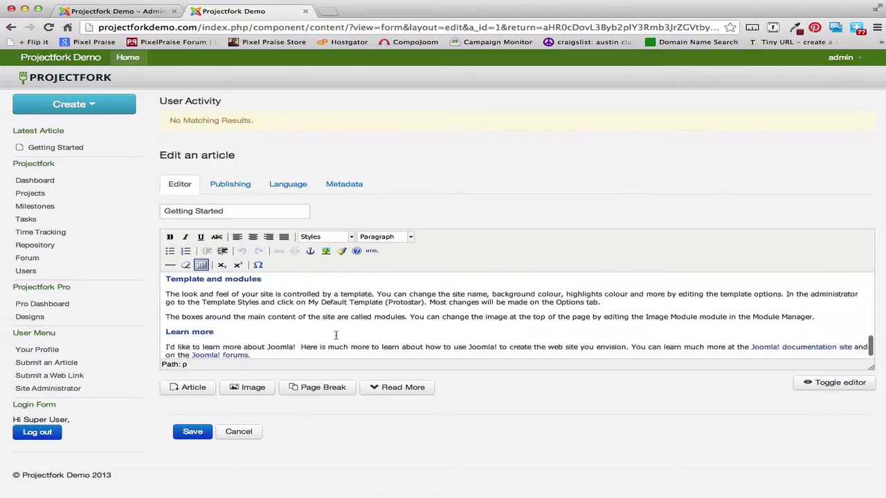
{"action": "left_click_drag", "start_coordinate": [301, 342], "coordinate": [167, 339]}
{"action": "key", "text": "BackSpace"}
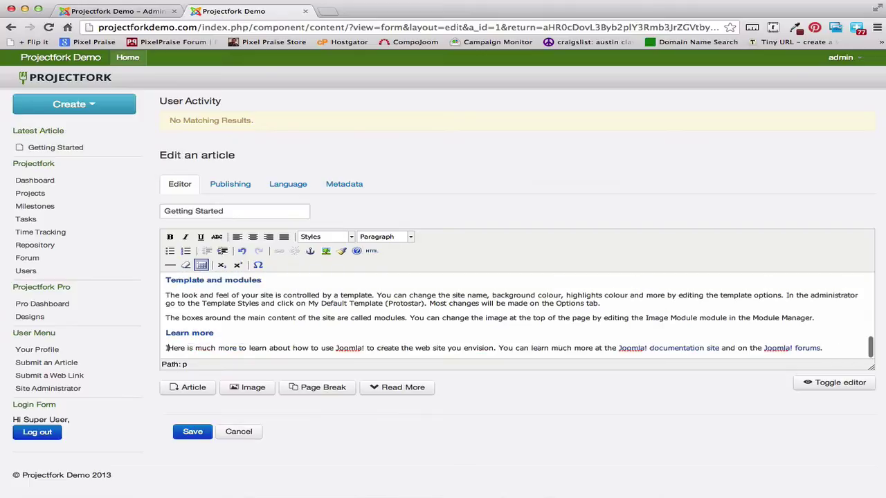
{"action": "left_click", "coordinate": [179, 427]}
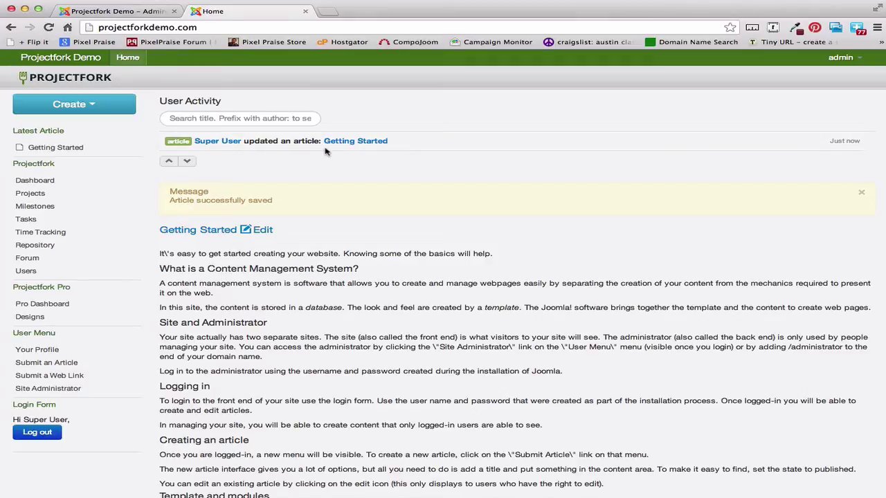
{"action": "scroll", "coordinate": [413, 155], "scroll_direction": "down", "scroll_amount": 2}
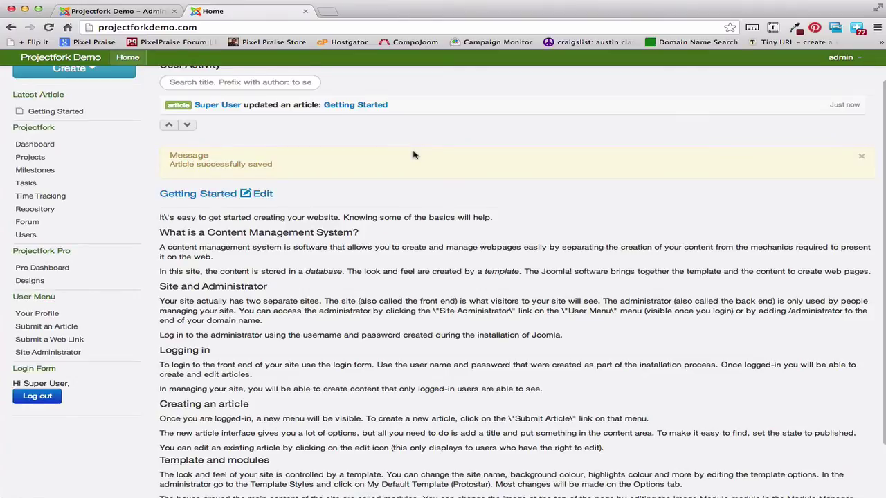
{"action": "scroll", "coordinate": [414, 155], "scroll_direction": "up", "scroll_amount": 2}
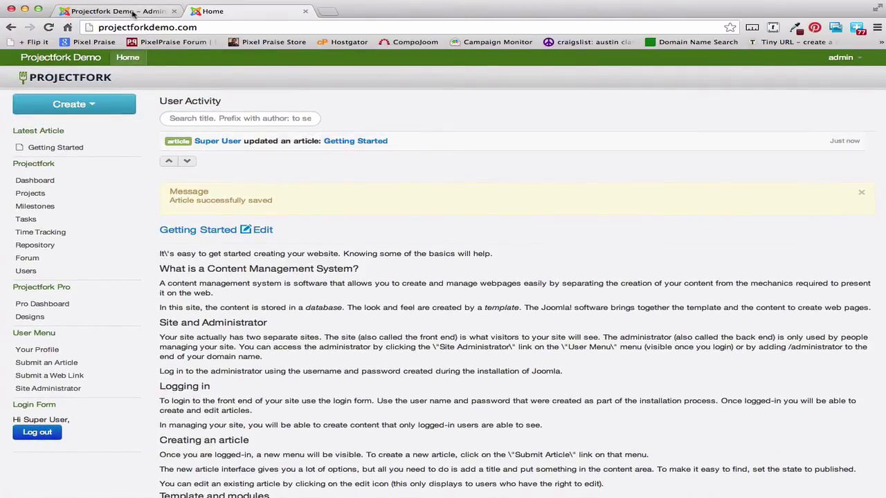
{"action": "left_click", "coordinate": [133, 12]}
- Set the User Activity log's location filter to Site and reload the log
{"action": "left_click", "coordinate": [132, 151]}
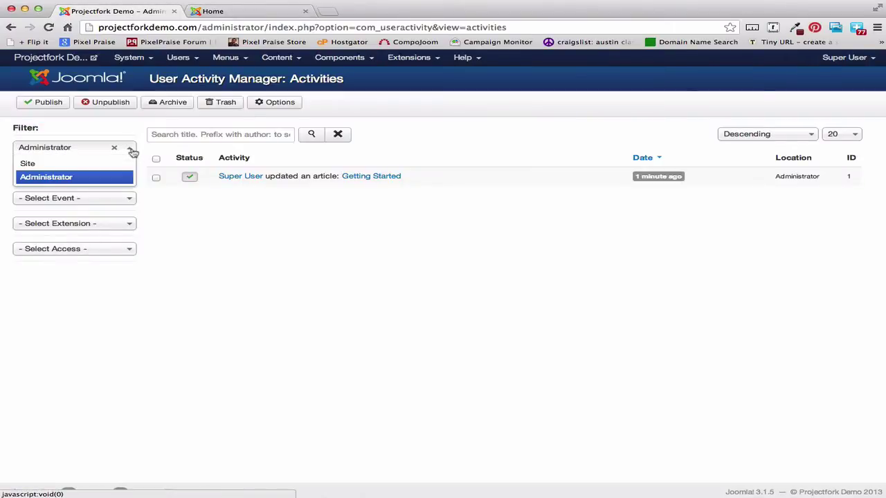
{"action": "left_click", "coordinate": [77, 163]}
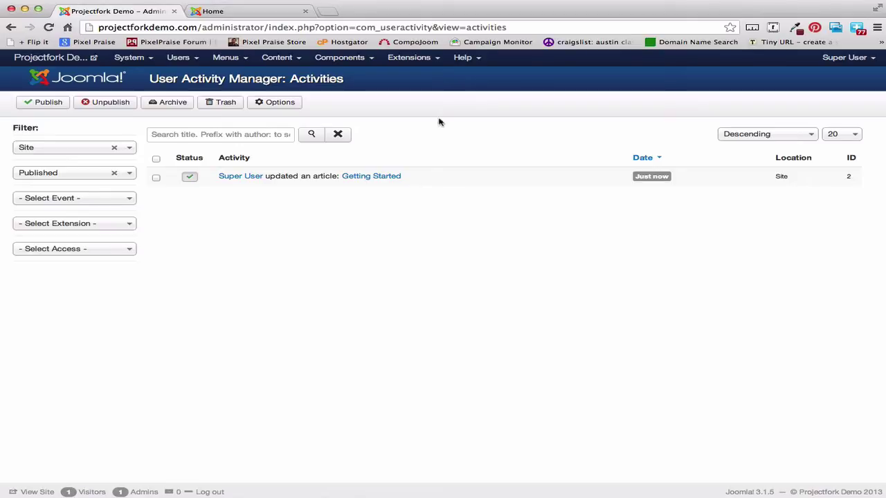
{"action": "left_click", "coordinate": [357, 58]}
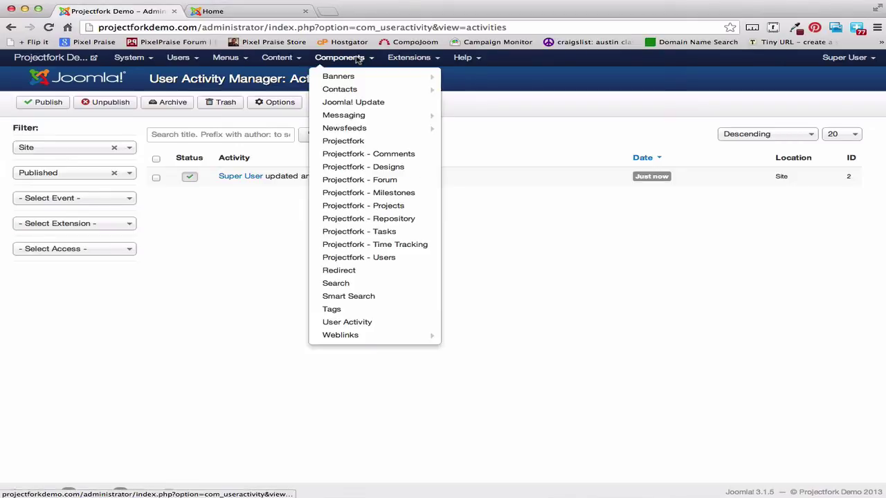
{"action": "left_click", "coordinate": [348, 325]}
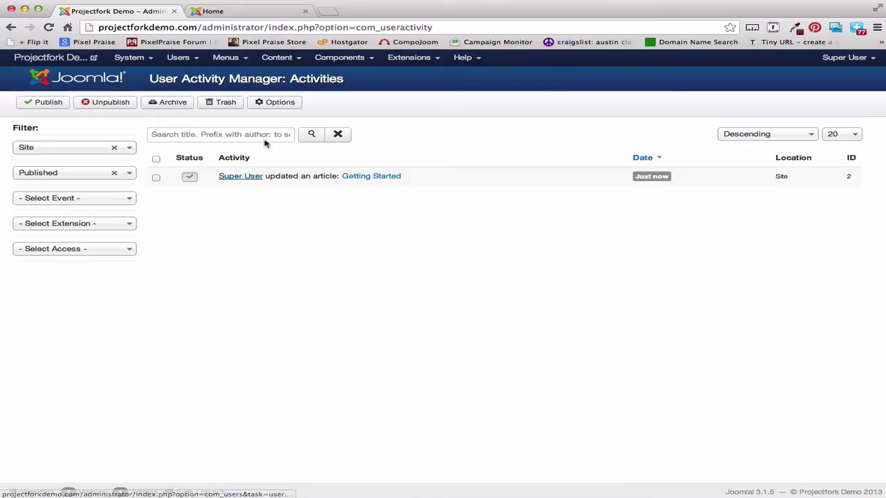
{"action": "left_click", "coordinate": [270, 106]}
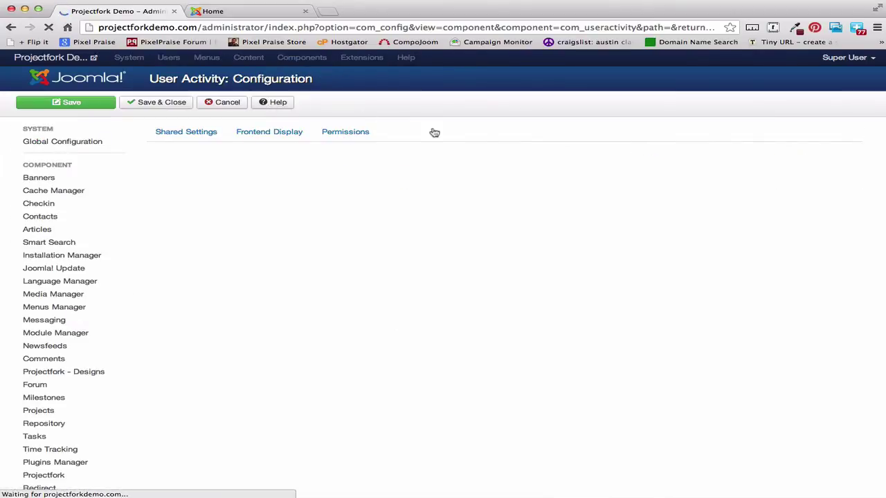
{"action": "left_click", "coordinate": [366, 134]}
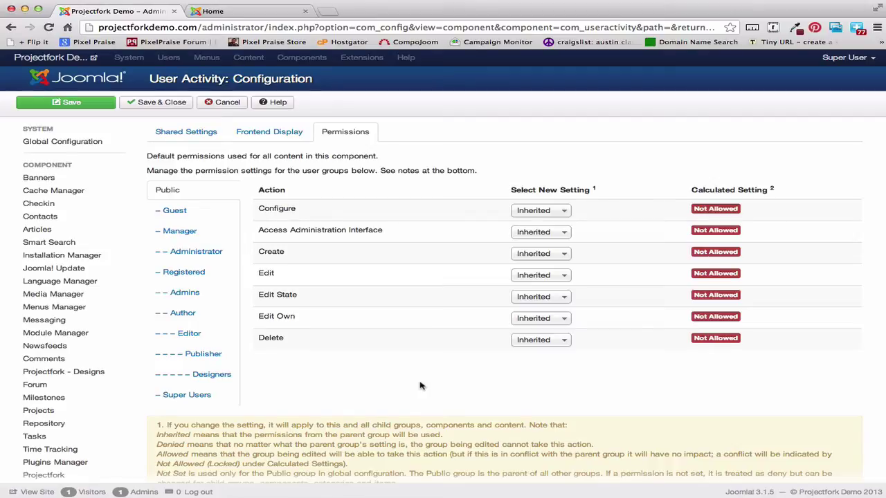
{"action": "left_click", "coordinate": [227, 101]}
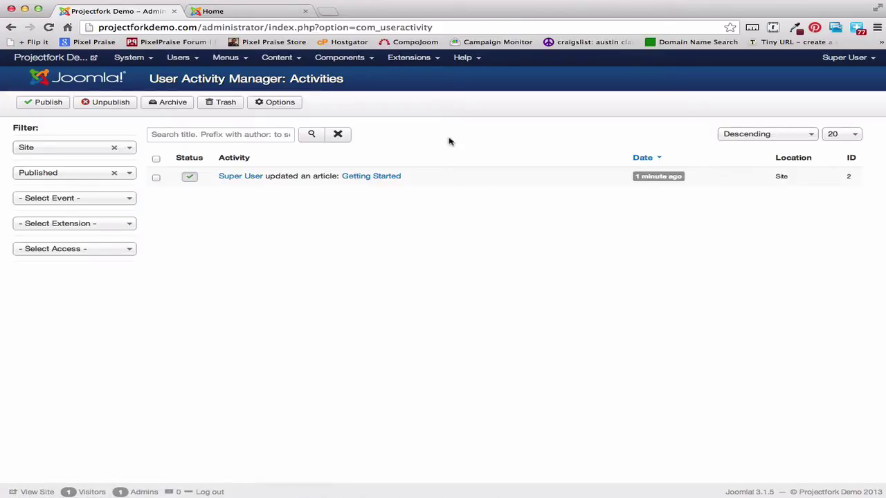
{"action": "left_click", "coordinate": [409, 58]}
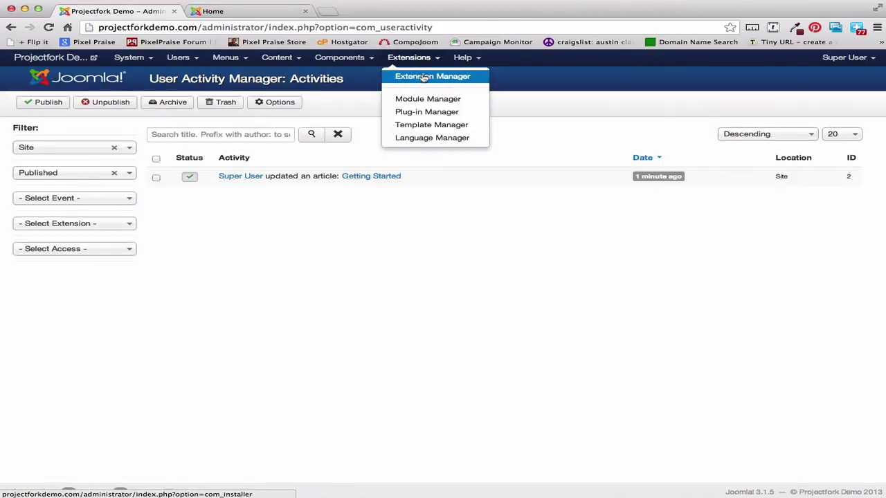
- Upload and install plg_useractivity_projectfork_1.1.2.zip through the extension installer
{"action": "left_click", "coordinate": [426, 76]}
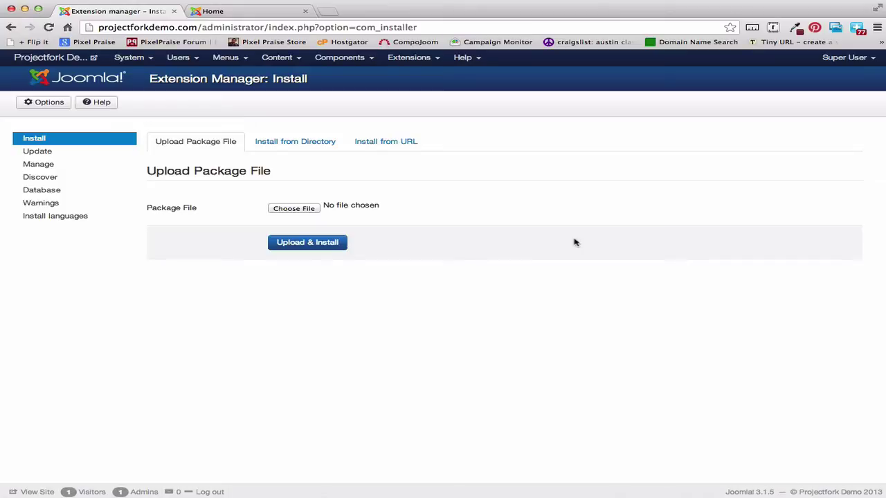
{"action": "left_click", "coordinate": [311, 209]}
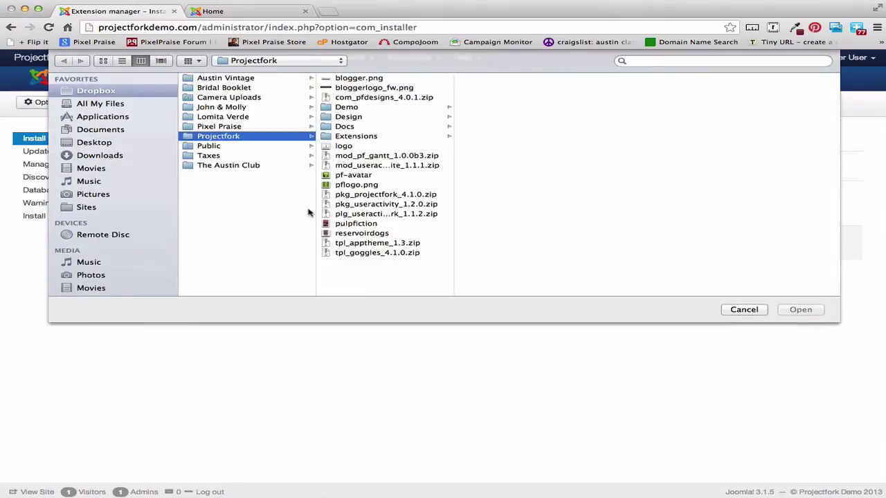
{"action": "left_click", "coordinate": [359, 215]}
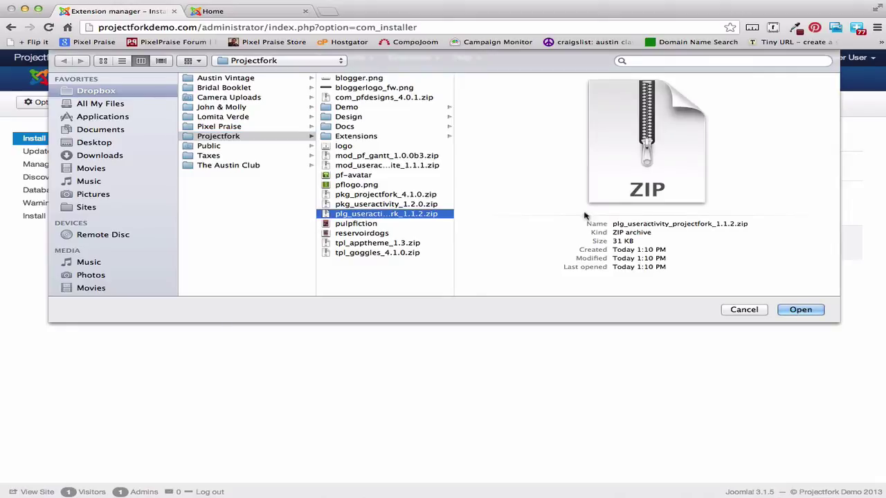
{"action": "left_click_drag", "start_coordinate": [641, 223], "coordinate": [700, 224]}
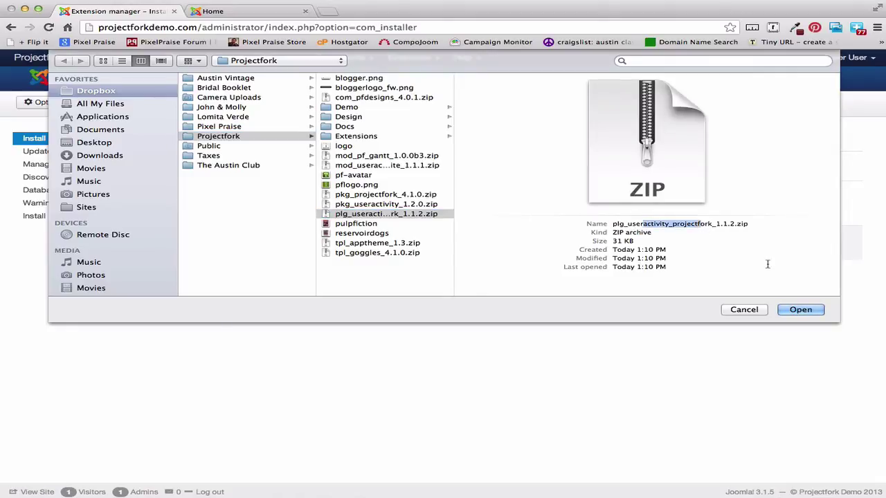
{"action": "left_click", "coordinate": [800, 313]}
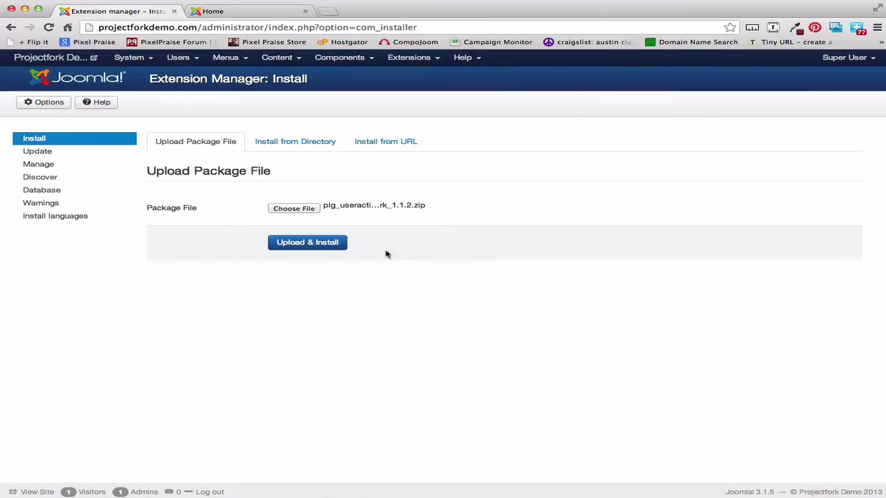
{"action": "left_click", "coordinate": [310, 243]}
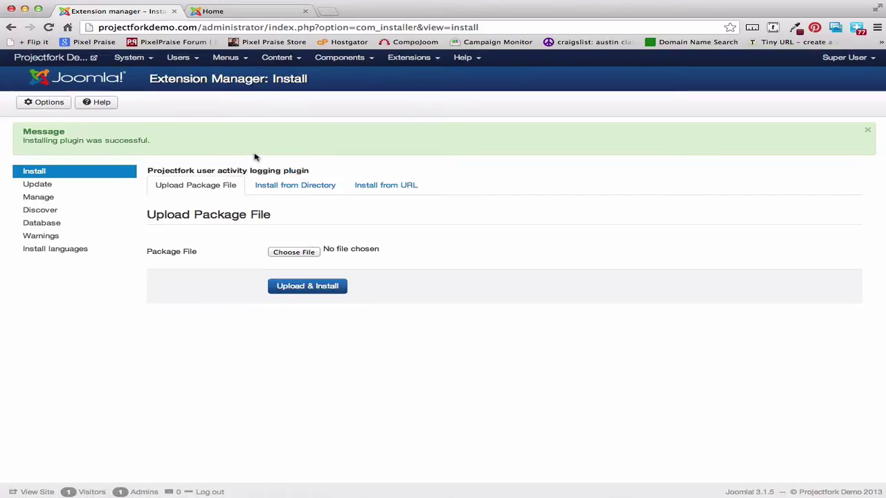
{"action": "left_click", "coordinate": [430, 59]}
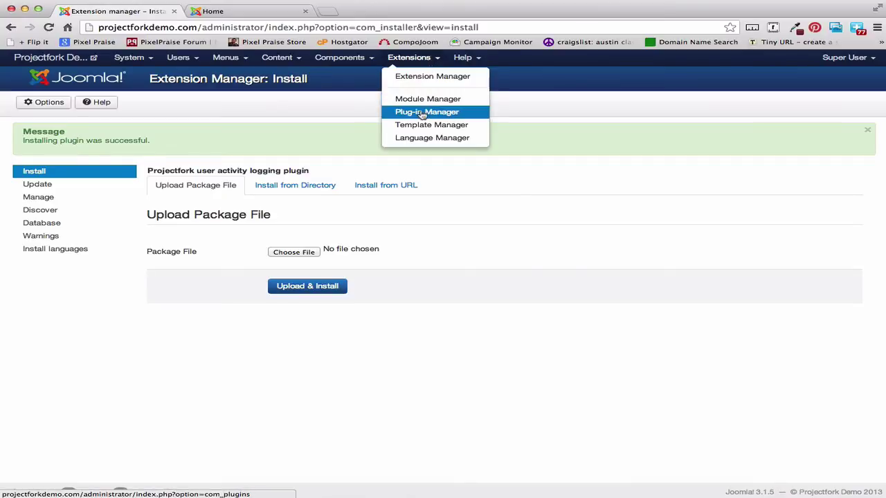
- Enable the User Activity - Projectfork plugin, then return to the Extension Manager installer
{"action": "left_click", "coordinate": [427, 111]}
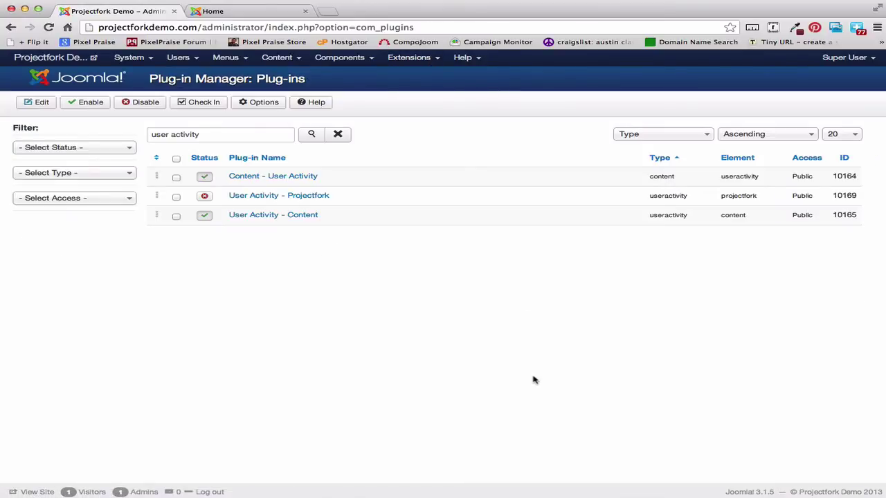
{"action": "left_click", "coordinate": [207, 198]}
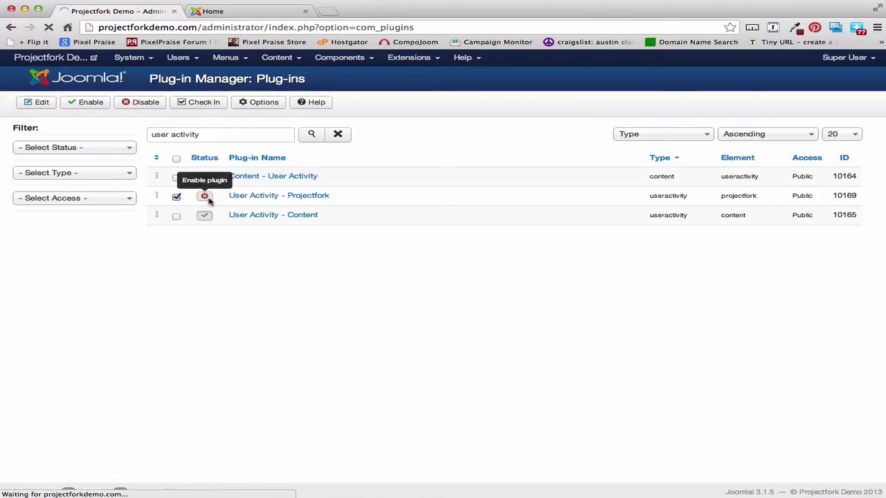
{"action": "left_click", "coordinate": [408, 57]}
{"action": "left_click", "coordinate": [430, 75]}
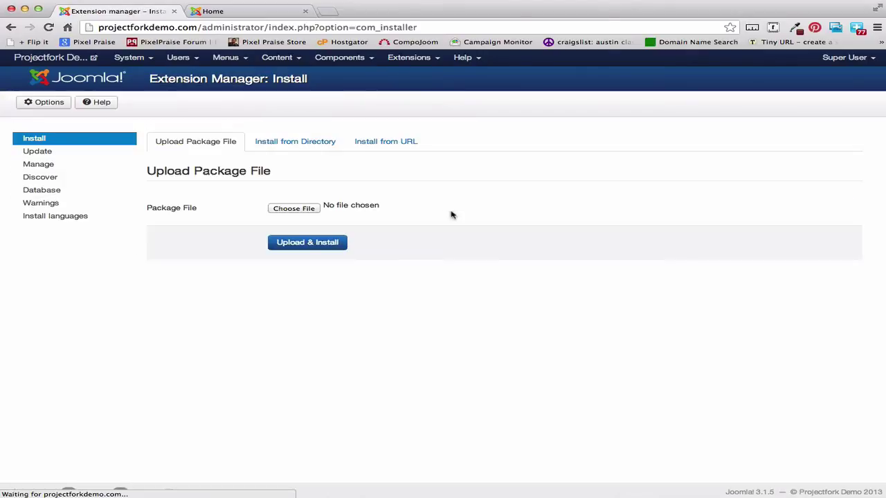
- Upload and install the mod_useractivity_pf_site_1.1.1.zip module package
{"action": "left_click", "coordinate": [296, 209]}
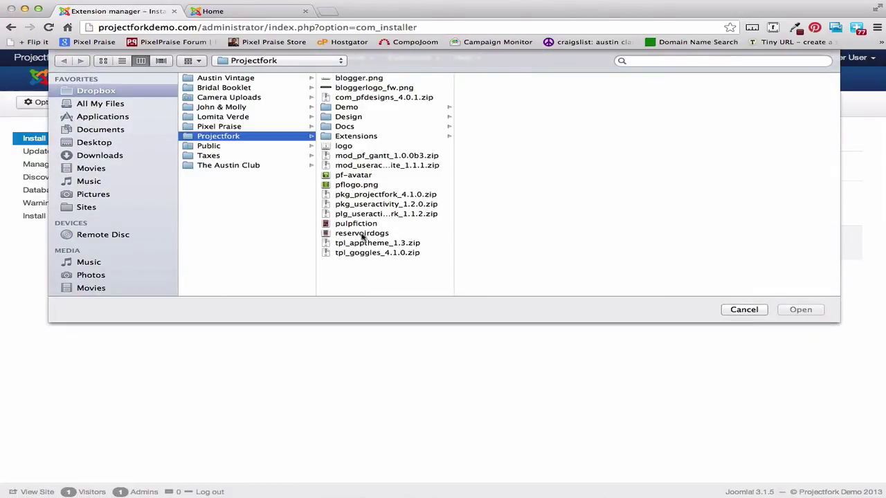
{"action": "left_click", "coordinate": [357, 165]}
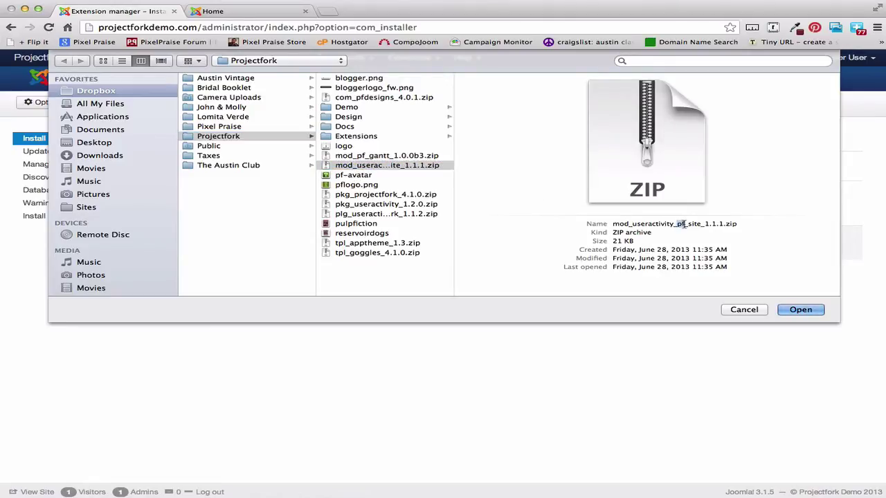
{"action": "left_click", "coordinate": [799, 310]}
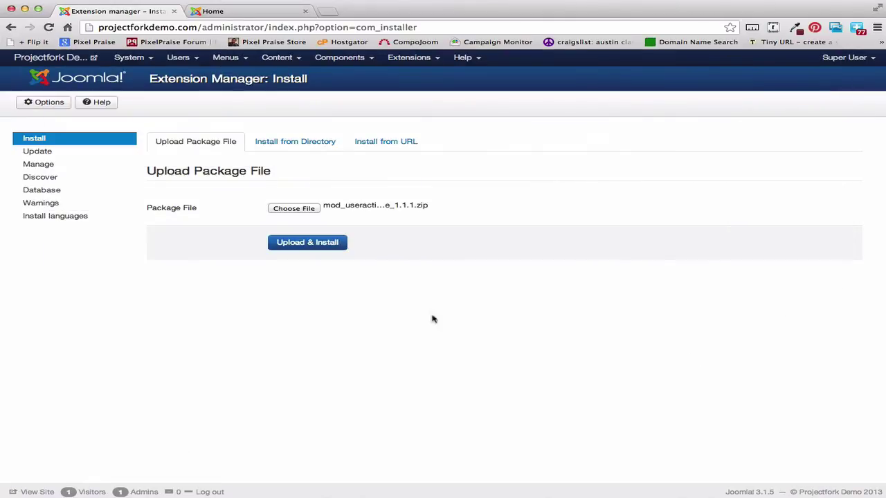
{"action": "left_click", "coordinate": [331, 246]}
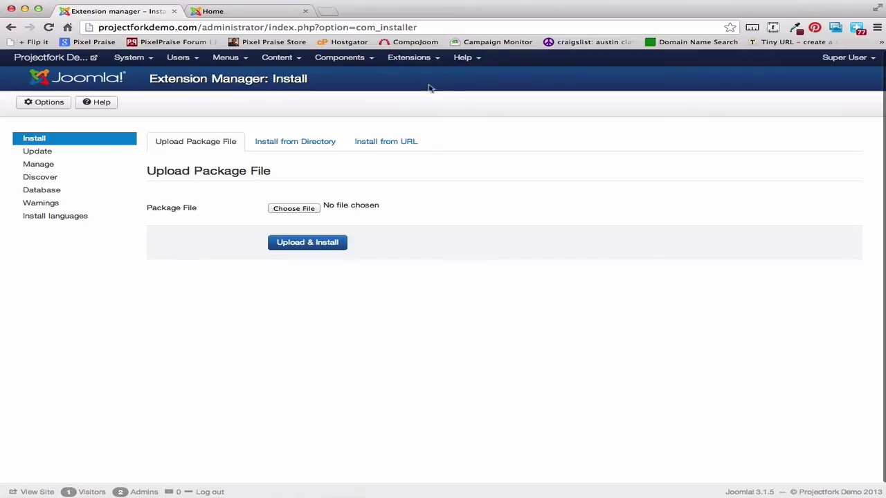
- Search the Module Manager's site modules for 'user activity'
{"action": "left_click", "coordinate": [413, 57]}
{"action": "left_click", "coordinate": [425, 98]}
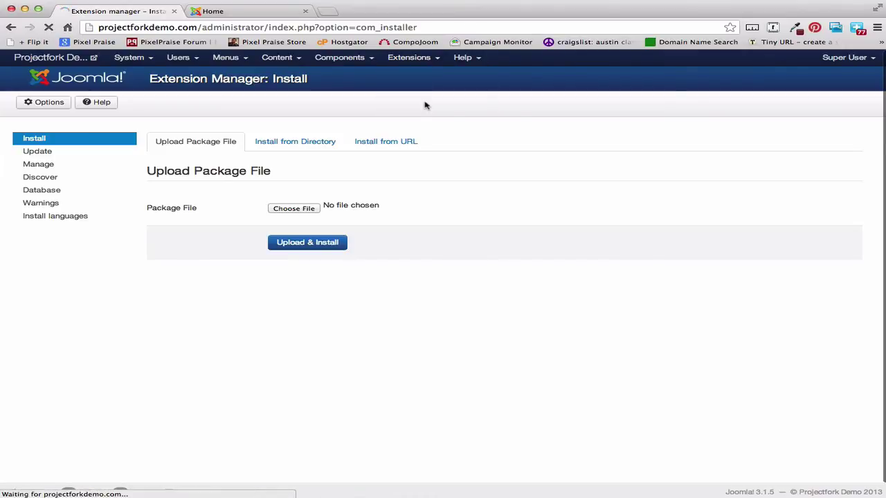
{"action": "left_click", "coordinate": [255, 135]}
{"action": "type", "text": "user"}
{"action": "key", "text": "Down"}
{"action": "key", "text": "Return"}
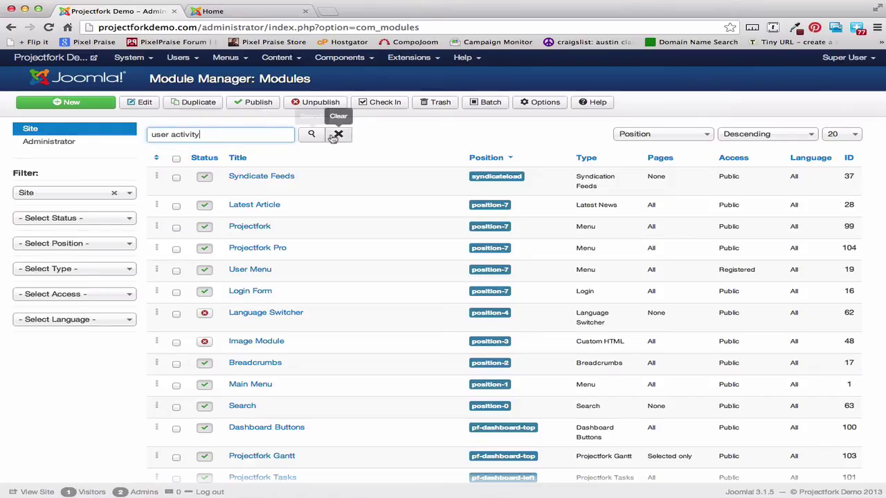
- Publish the User Activity - Projectfork Site module in the new pf-dashboard-bottom position
{"action": "left_click", "coordinate": [315, 136]}
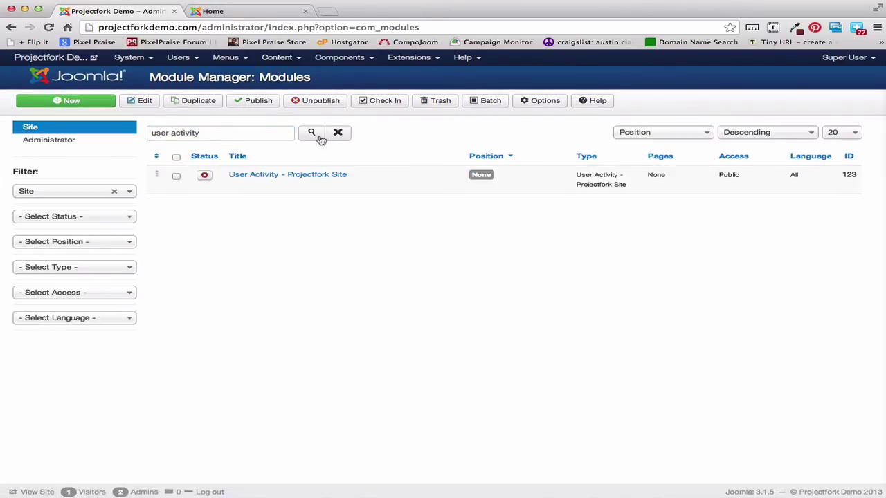
{"action": "left_click", "coordinate": [279, 176]}
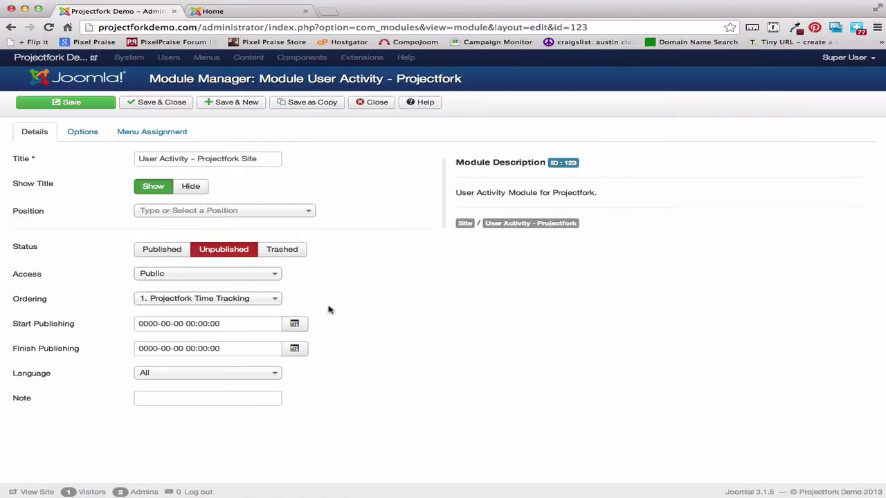
{"action": "left_click", "coordinate": [165, 249]}
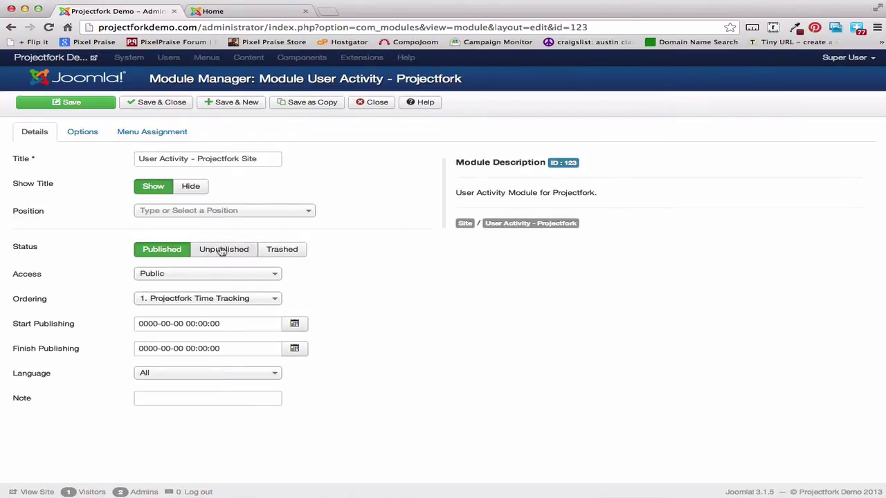
{"action": "left_click", "coordinate": [209, 212]}
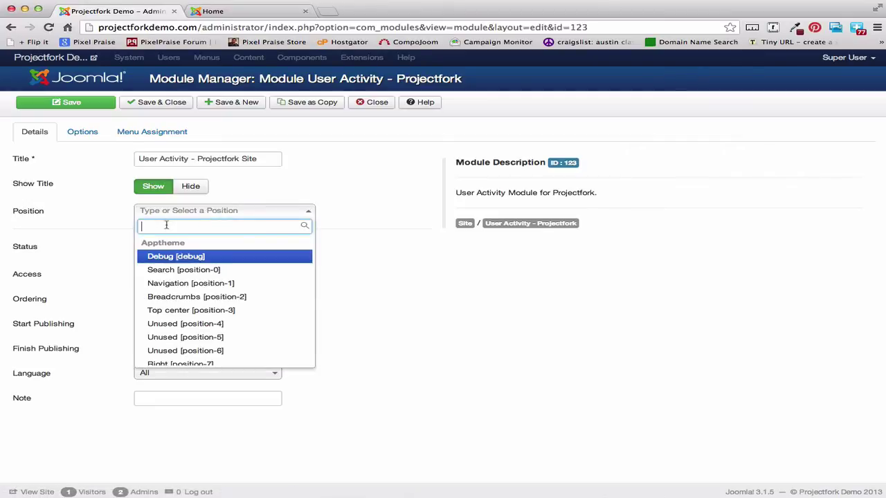
{"action": "type", "text": "pf-da"}
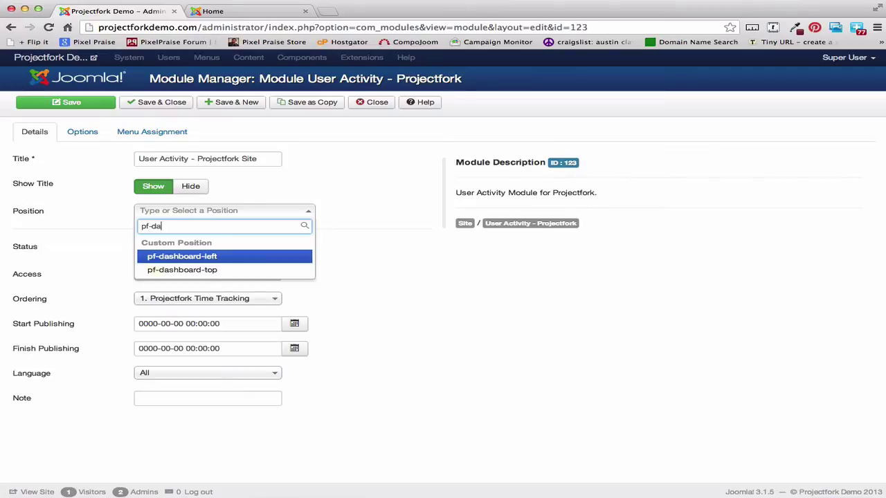
{"action": "type", "text": "shboard-bottom"}
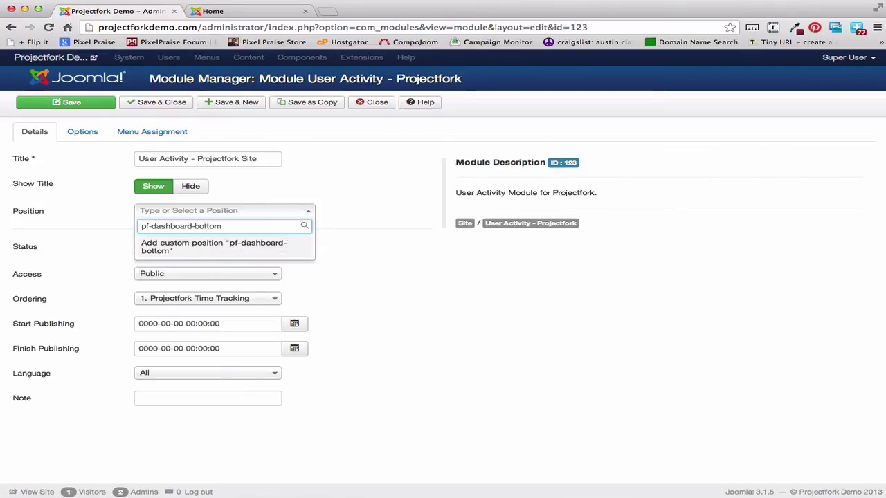
{"action": "key", "text": "Return"}
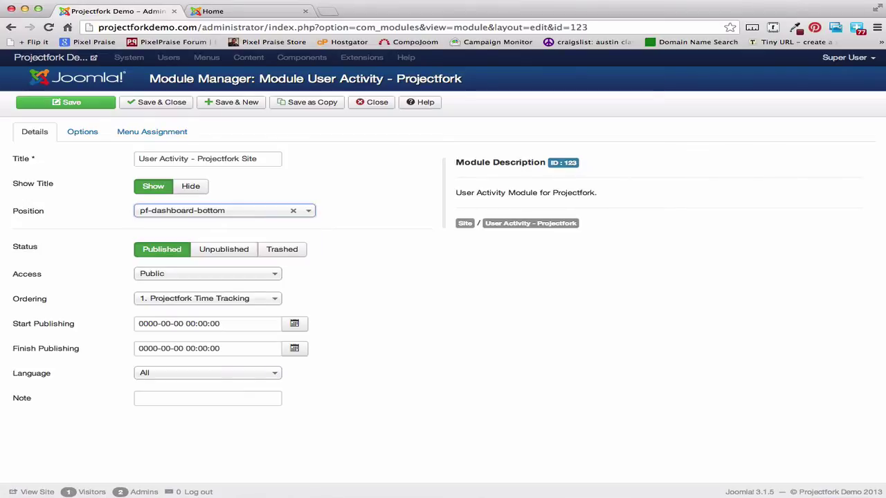
- Assign the module to all pages and save it
{"action": "left_click", "coordinate": [161, 132]}
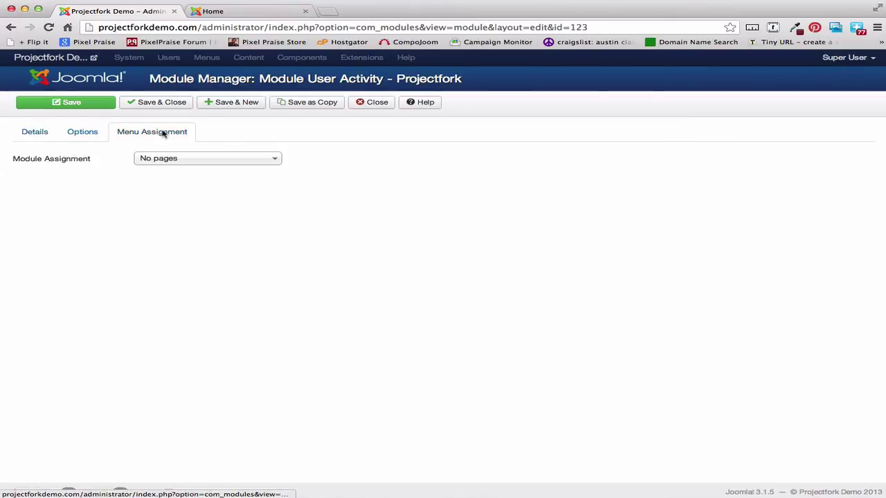
{"action": "left_click", "coordinate": [176, 157]}
{"action": "left_click", "coordinate": [174, 175]}
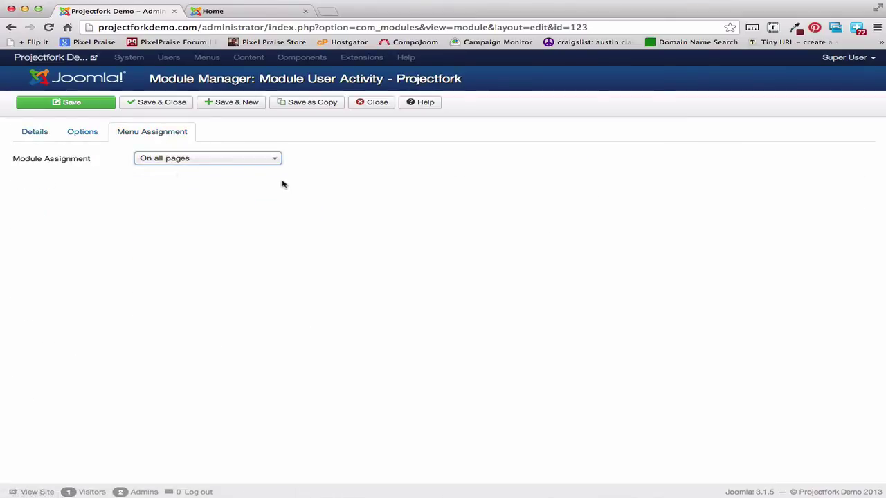
{"action": "left_click", "coordinate": [154, 103]}
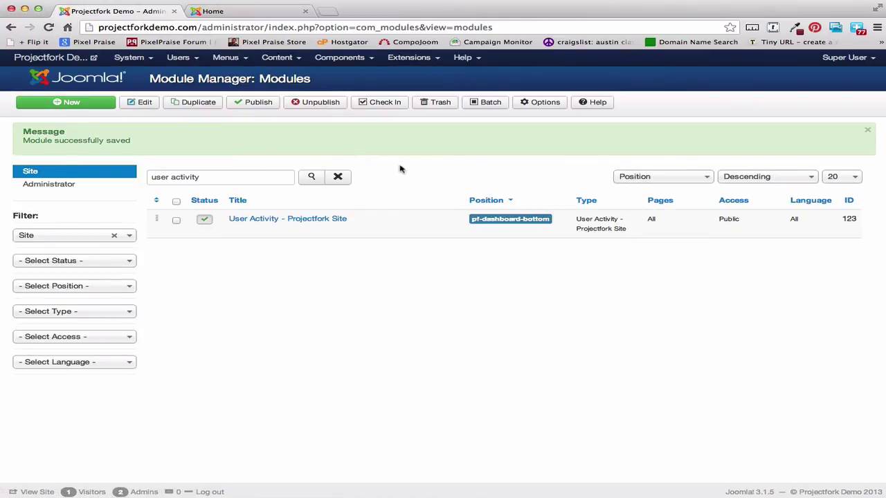
- Open the Research Competing Sites task from the Projectfork tasks list for editing
{"action": "left_click", "coordinate": [373, 61]}
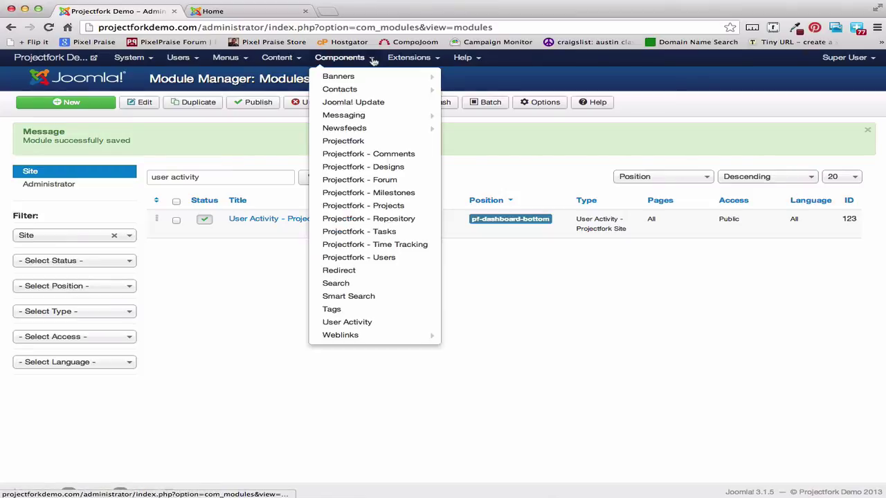
{"action": "left_click", "coordinate": [343, 141]}
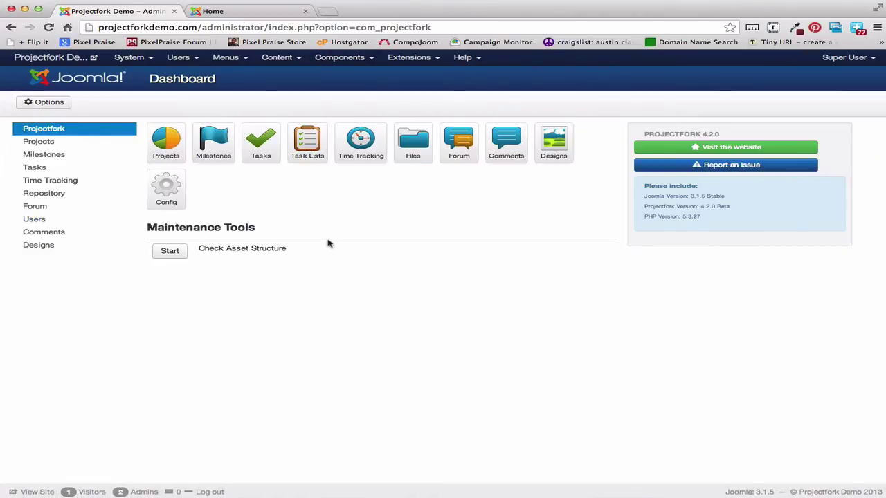
{"action": "left_click", "coordinate": [269, 163]}
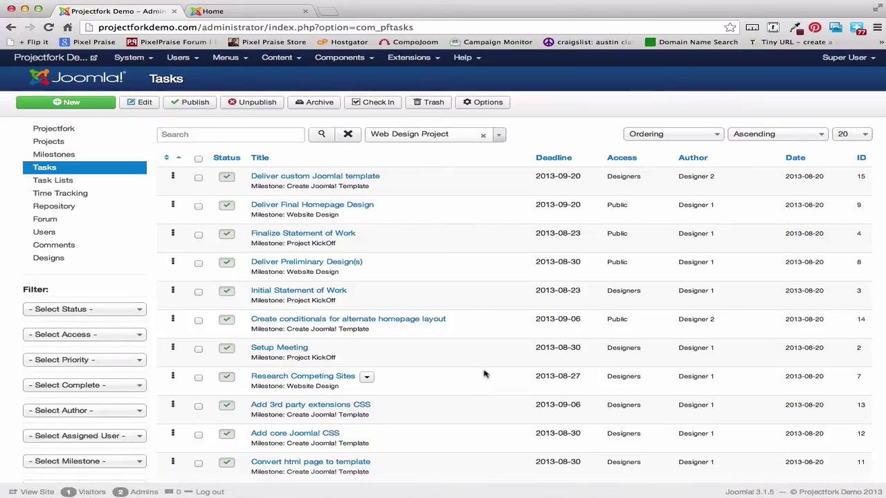
{"action": "scroll", "coordinate": [483, 374], "scroll_direction": "down", "scroll_amount": 1}
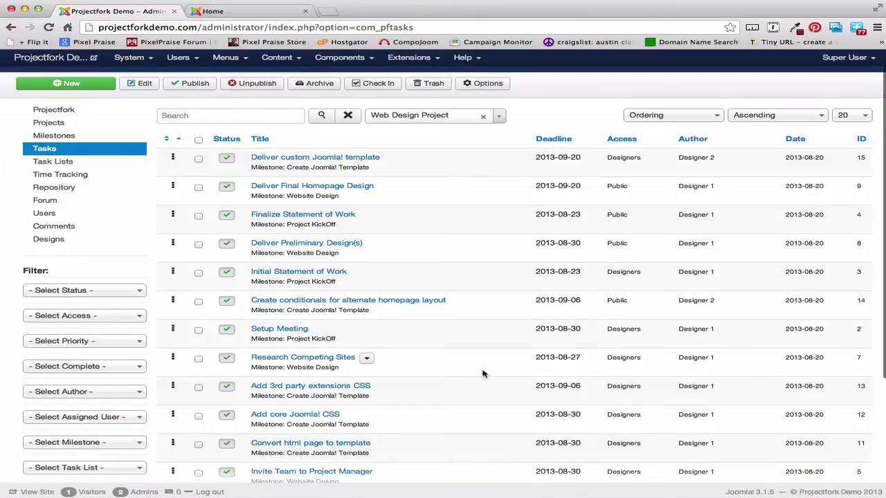
{"action": "left_click", "coordinate": [305, 361]}
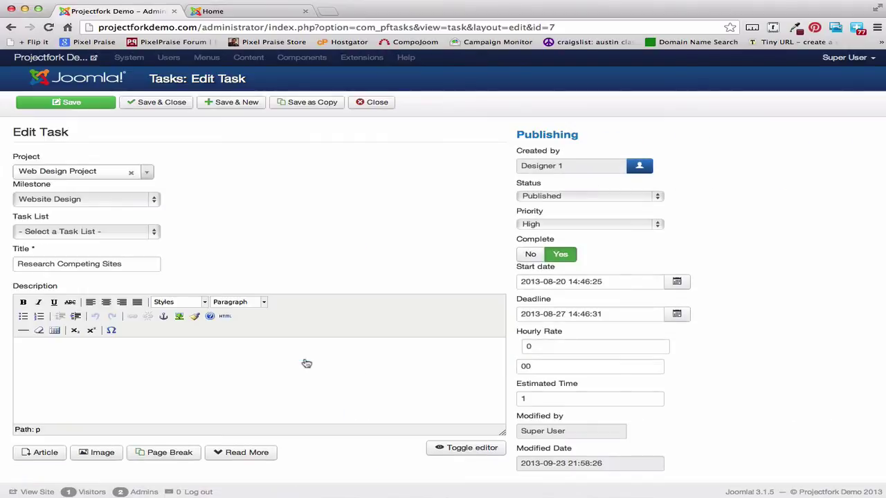
- Set the task's permission group to Public and save and close it
{"action": "scroll", "coordinate": [307, 364], "scroll_direction": "down", "scroll_amount": 3}
{"action": "scroll", "coordinate": [307, 363], "scroll_direction": "down", "scroll_amount": 1}
{"action": "left_click", "coordinate": [64, 465]}
{"action": "left_click", "coordinate": [63, 472]}
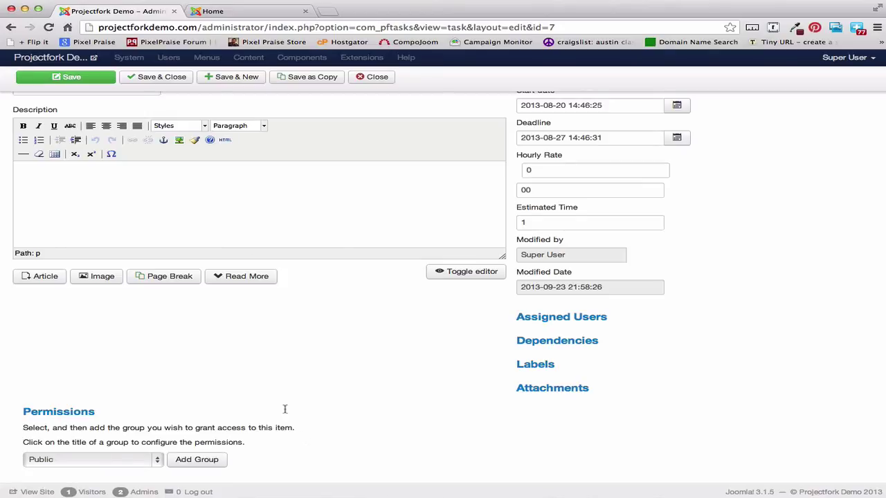
{"action": "left_click", "coordinate": [148, 79]}
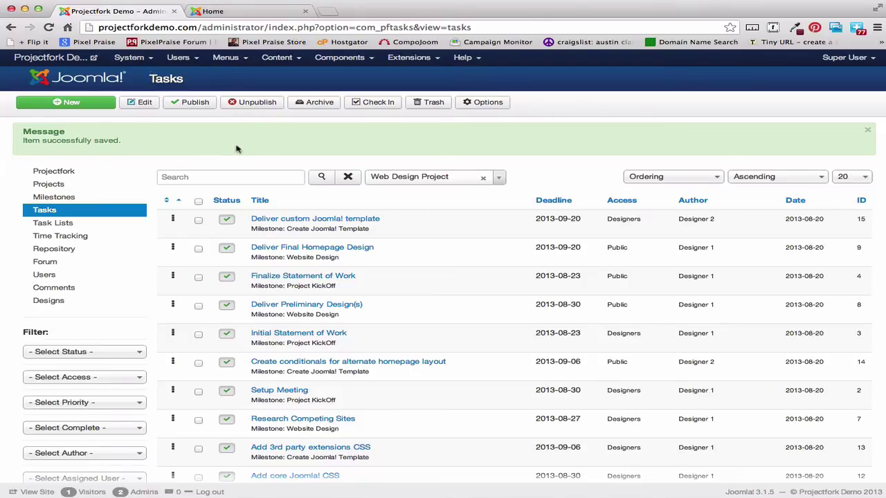
{"action": "left_click", "coordinate": [339, 58]}
- Filter the User Activity log to Administrator entries, then switch to the front-end Home tab
{"action": "left_click", "coordinate": [353, 323]}
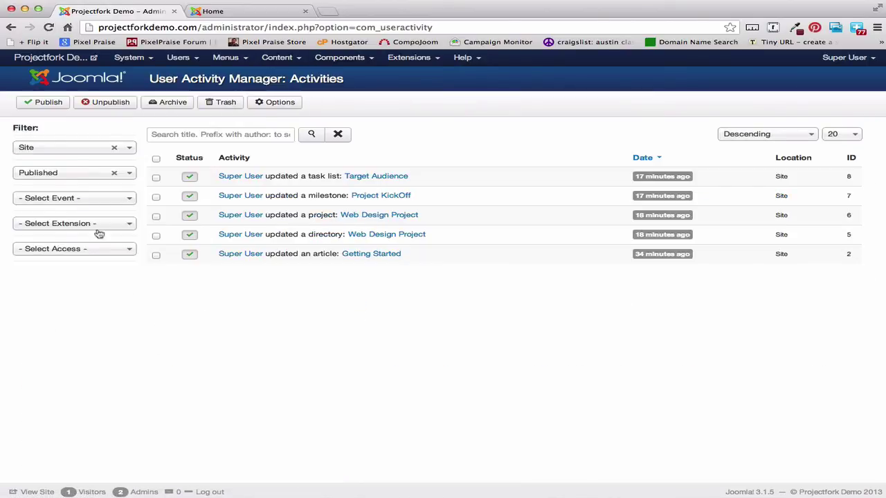
{"action": "left_click", "coordinate": [118, 153]}
{"action": "left_click", "coordinate": [53, 179]}
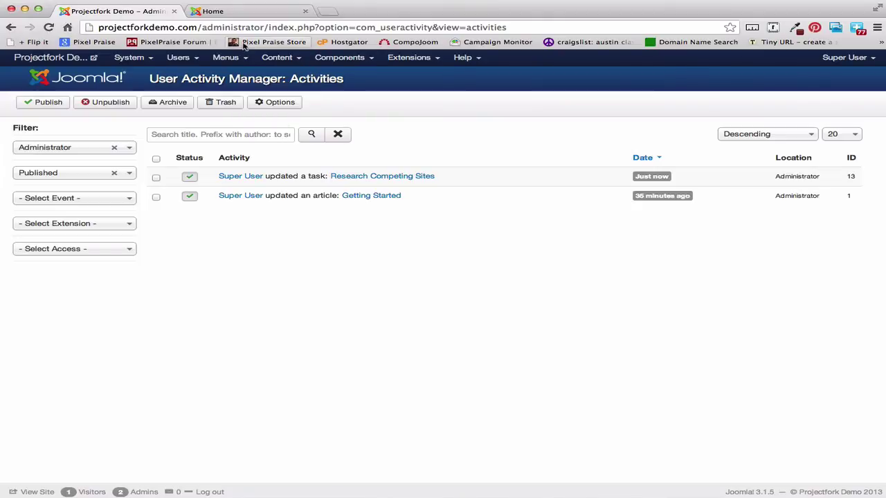
{"action": "left_click", "coordinate": [251, 12]}
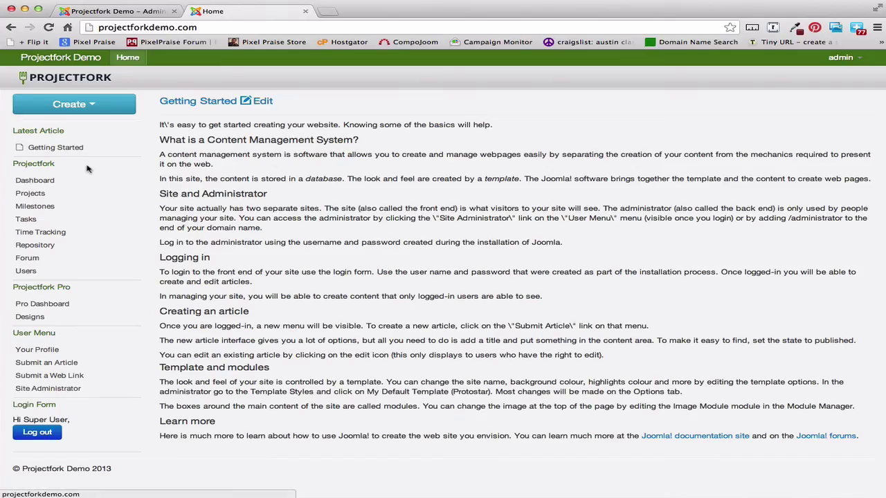
- Check the User Activity feed on the front-end Projectfork dashboard, then go to Tasks
{"action": "left_click", "coordinate": [31, 184]}
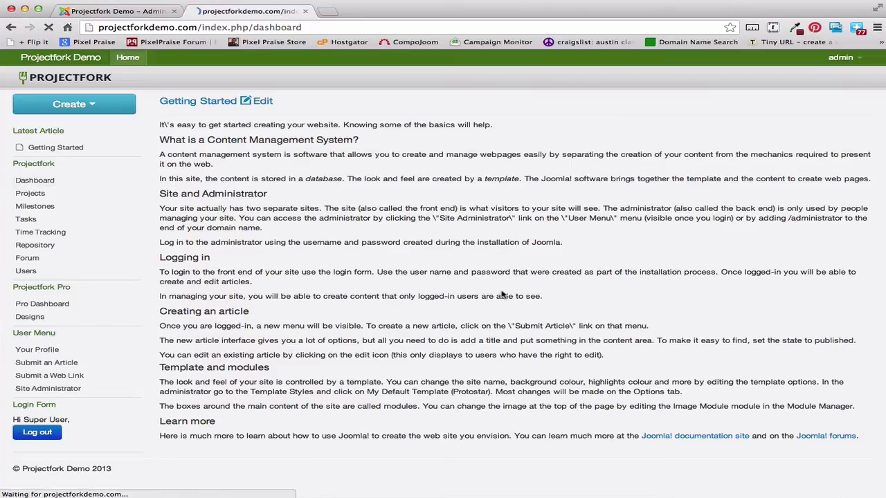
{"action": "scroll", "coordinate": [662, 358], "scroll_direction": "down", "scroll_amount": 10}
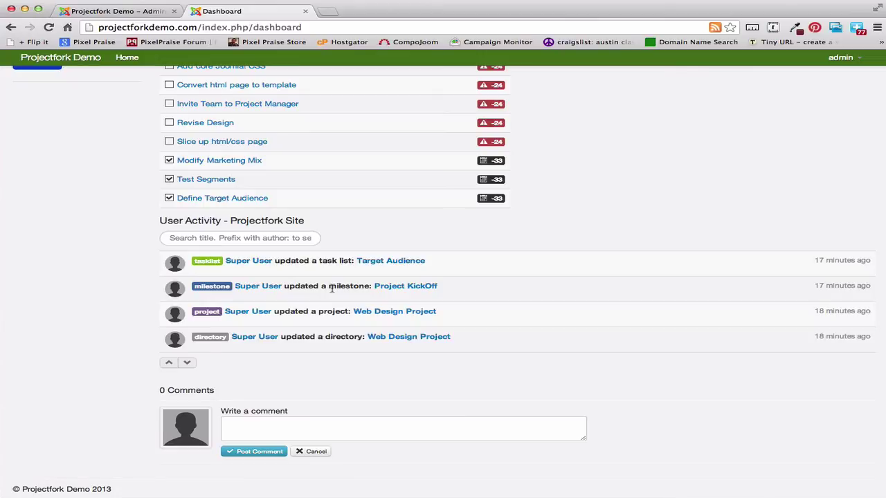
{"action": "scroll", "coordinate": [332, 289], "scroll_direction": "up", "scroll_amount": 10}
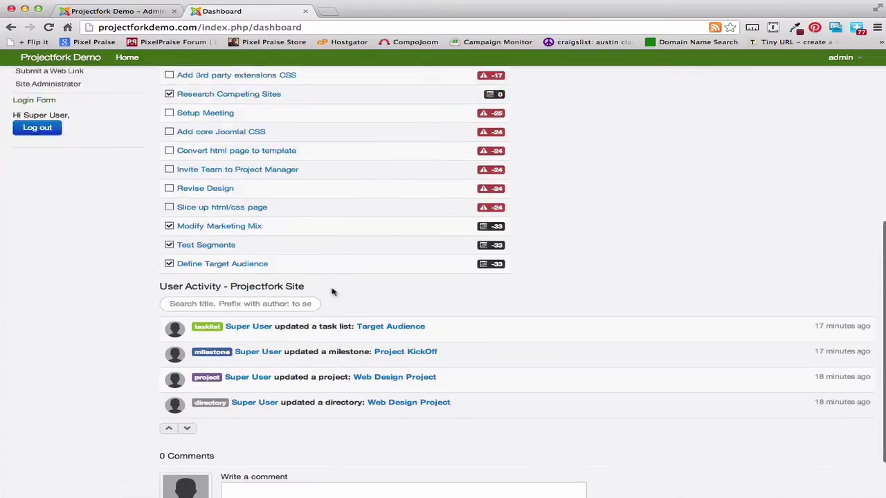
{"action": "left_click", "coordinate": [29, 224]}
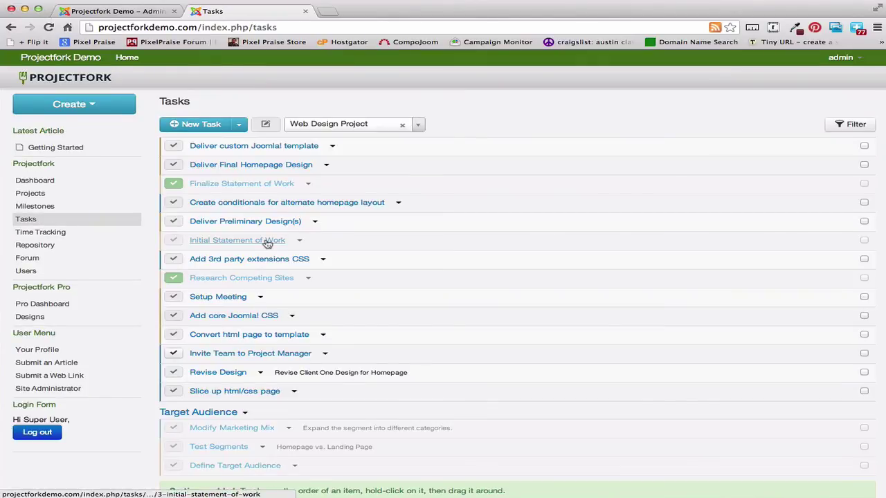
- Edit the Add core Joomla! CSS task, set its permission group to Public, and save
{"action": "left_click", "coordinate": [258, 316]}
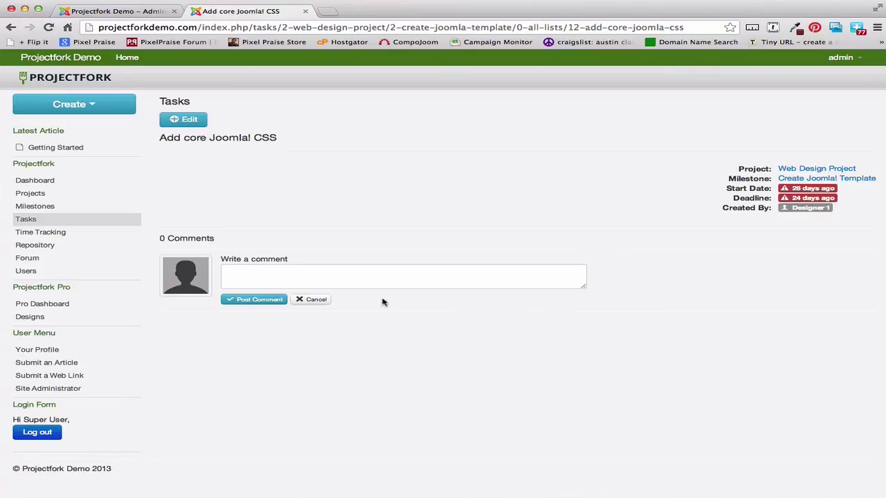
{"action": "left_click", "coordinate": [178, 122]}
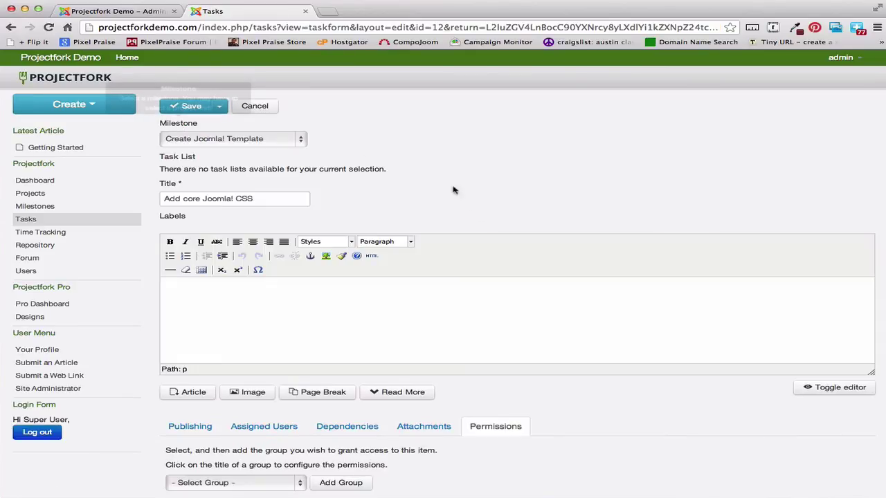
{"action": "scroll", "coordinate": [485, 353], "scroll_direction": "down", "scroll_amount": 2}
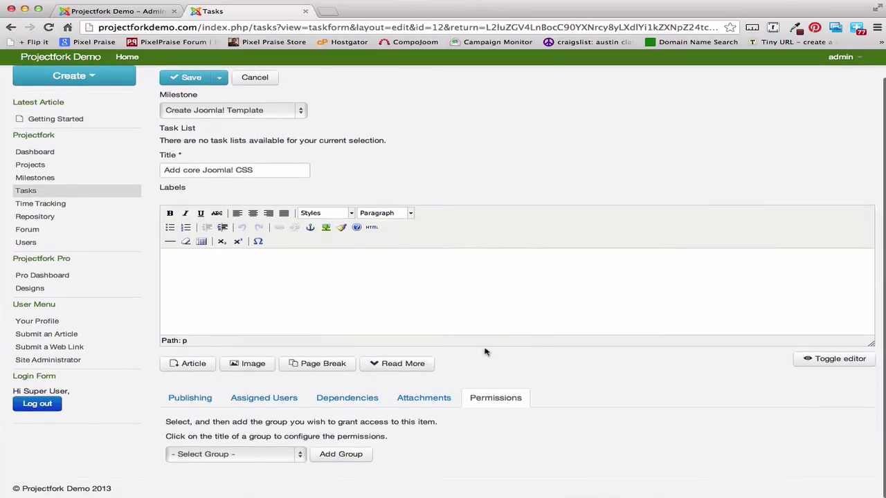
{"action": "left_click", "coordinate": [285, 458]}
{"action": "left_click", "coordinate": [238, 465]}
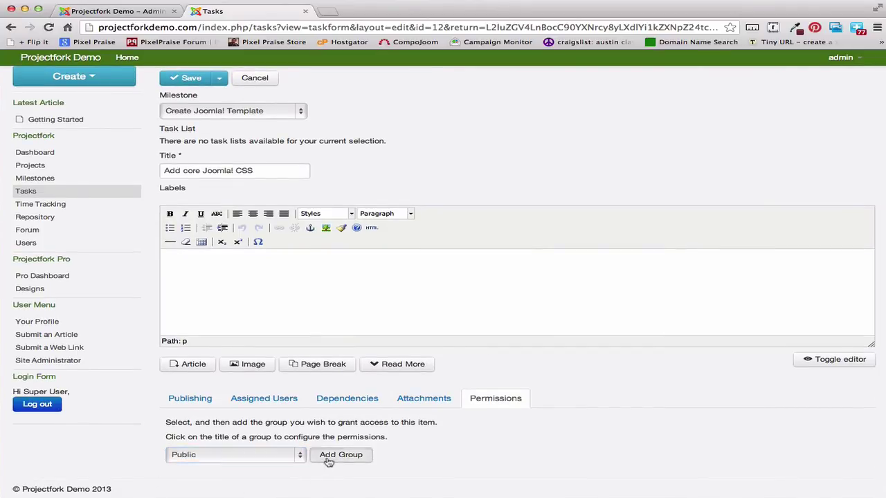
{"action": "left_click", "coordinate": [192, 80]}
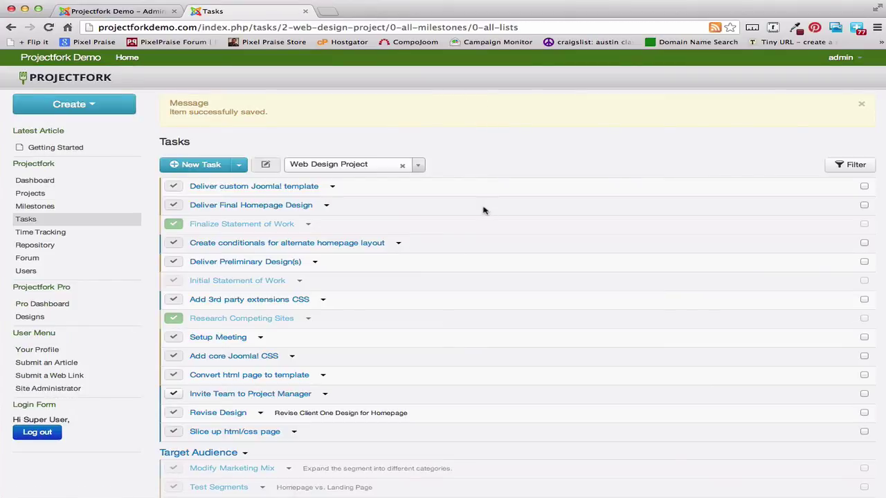
- Confirm the Add core Joomla! CSS update in the dashboard's User Activity feed
{"action": "left_click", "coordinate": [42, 182]}
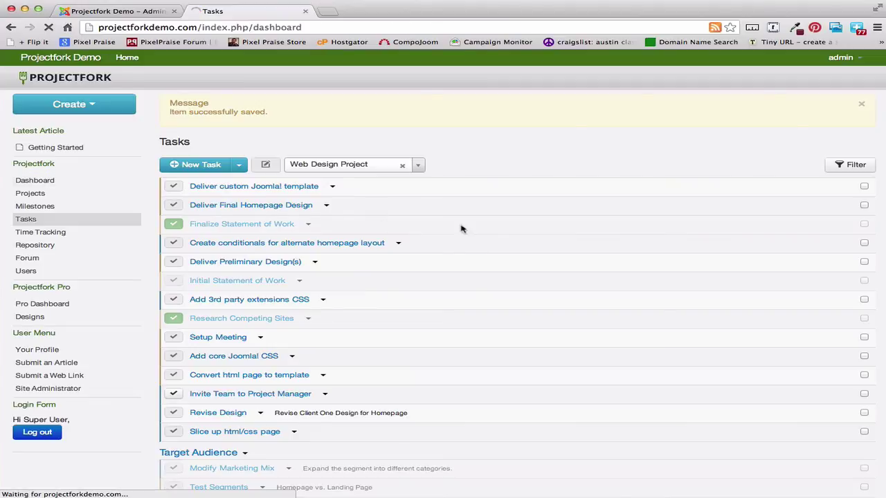
{"action": "scroll", "coordinate": [624, 336], "scroll_direction": "down", "scroll_amount": 5}
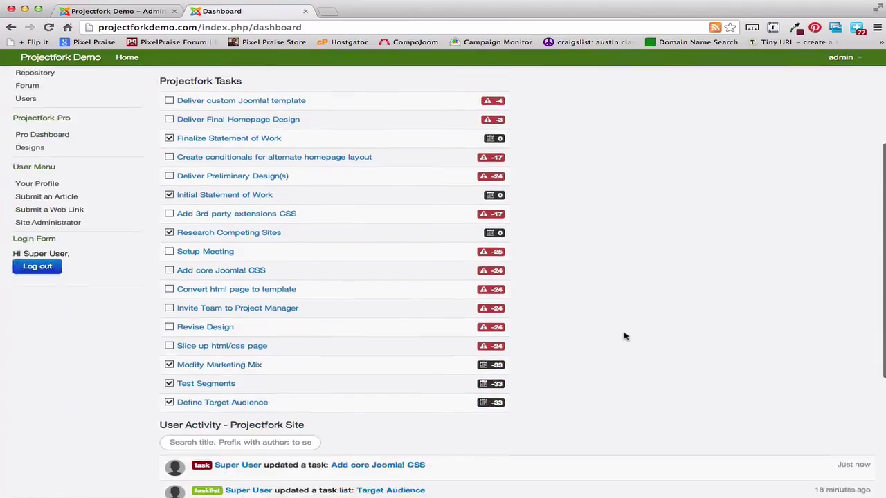
{"action": "scroll", "coordinate": [624, 336], "scroll_direction": "down", "scroll_amount": 3}
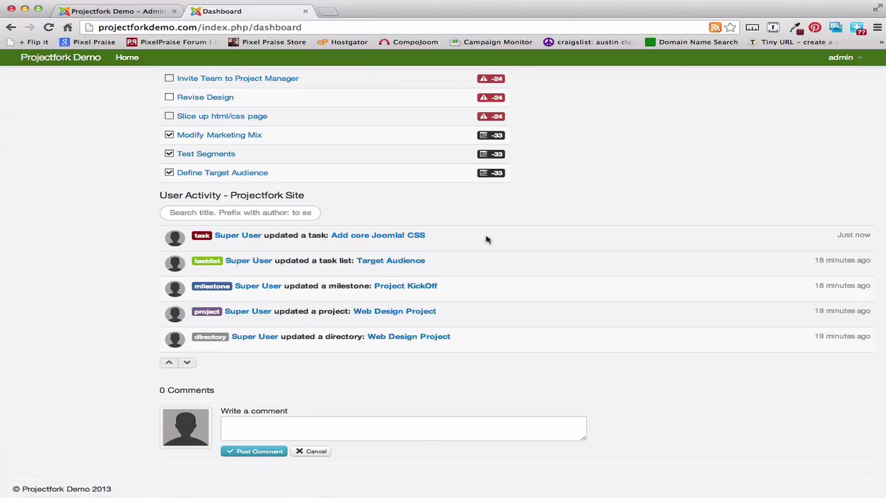
{"action": "scroll", "coordinate": [486, 240], "scroll_direction": "up", "scroll_amount": 2}
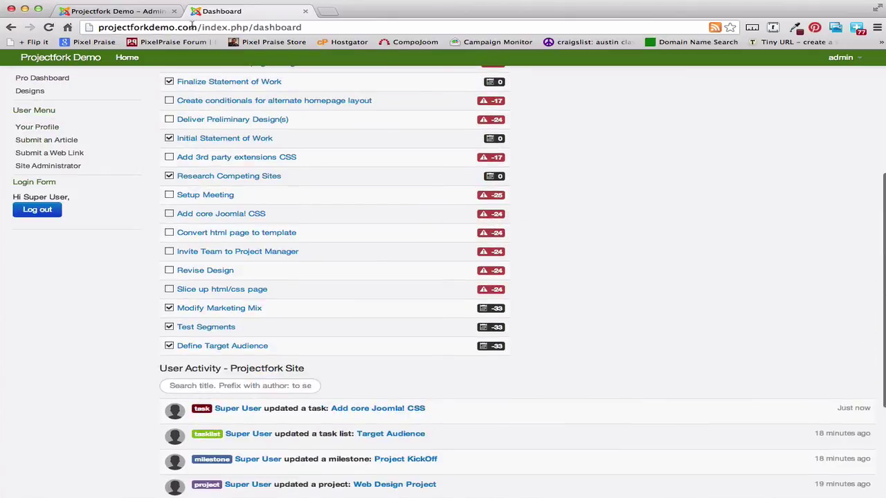
{"action": "left_click", "coordinate": [124, 16]}
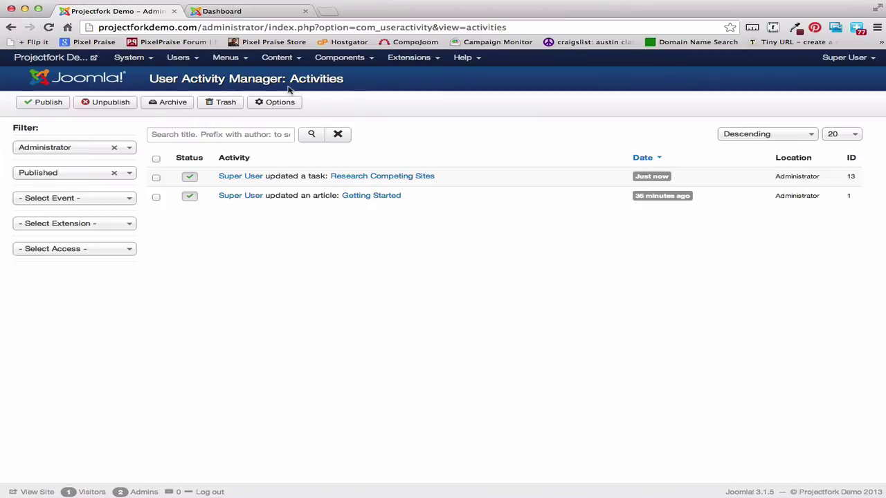
- Change the activity log's location filter from Administrator to Site, then open Projectfork
{"action": "left_click", "coordinate": [115, 148]}
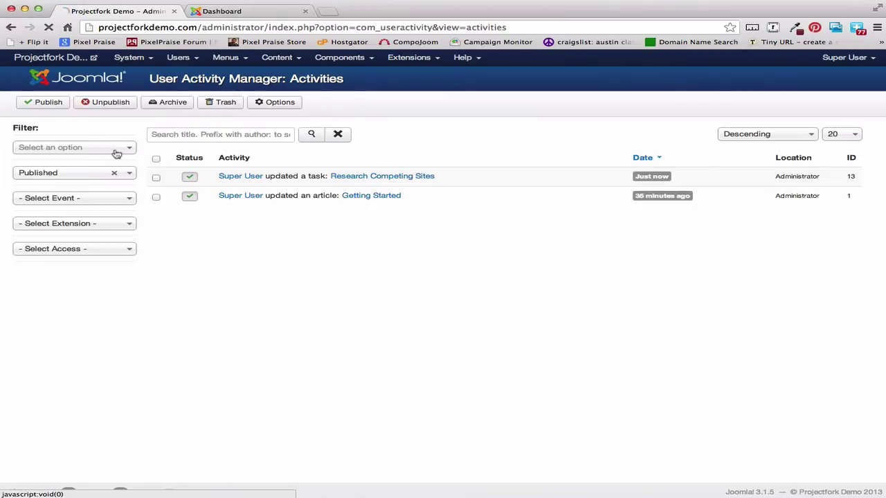
{"action": "left_click", "coordinate": [63, 153]}
{"action": "left_click", "coordinate": [48, 163]}
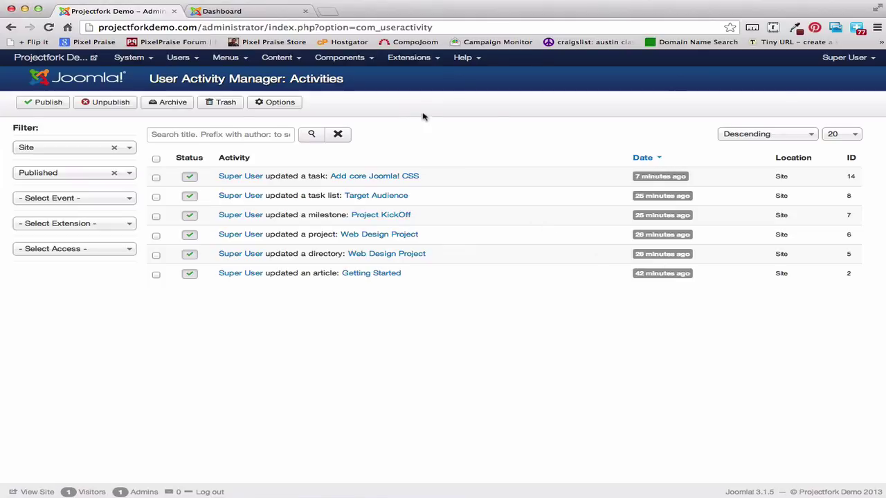
{"action": "left_click", "coordinate": [370, 61]}
{"action": "left_click", "coordinate": [354, 142]}
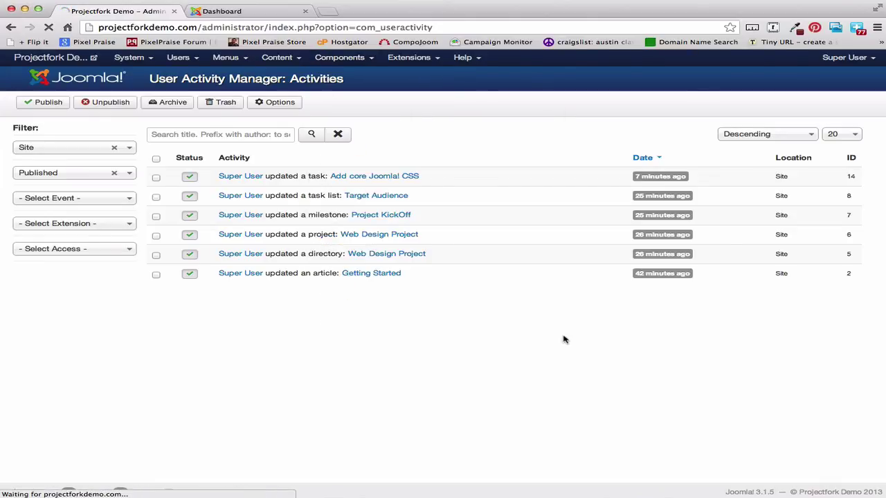